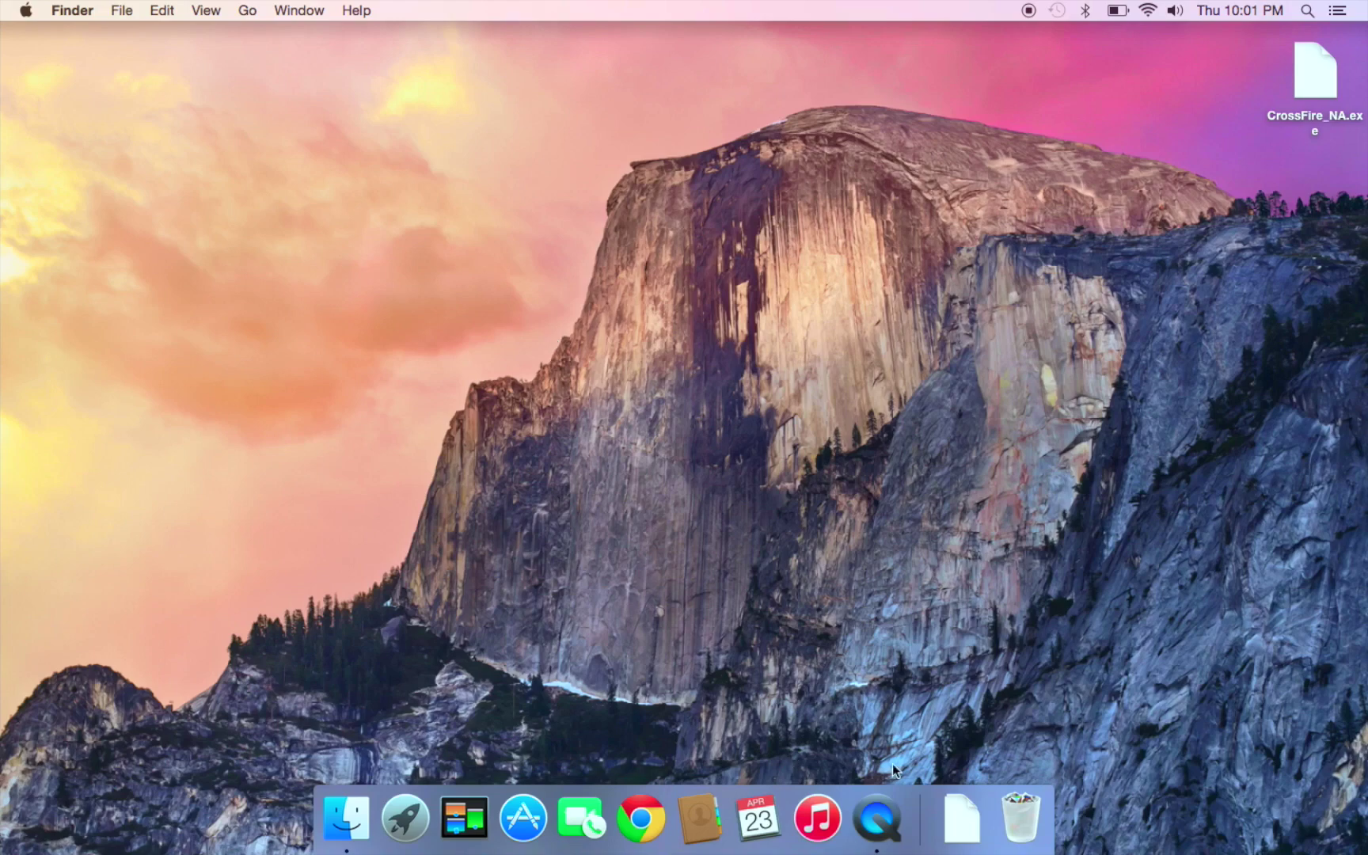
# Step: Mount the WineBottlerCombo_1.7.37.dmg disk image from the Downloads stack in the Dock
pyautogui.click(963, 817)
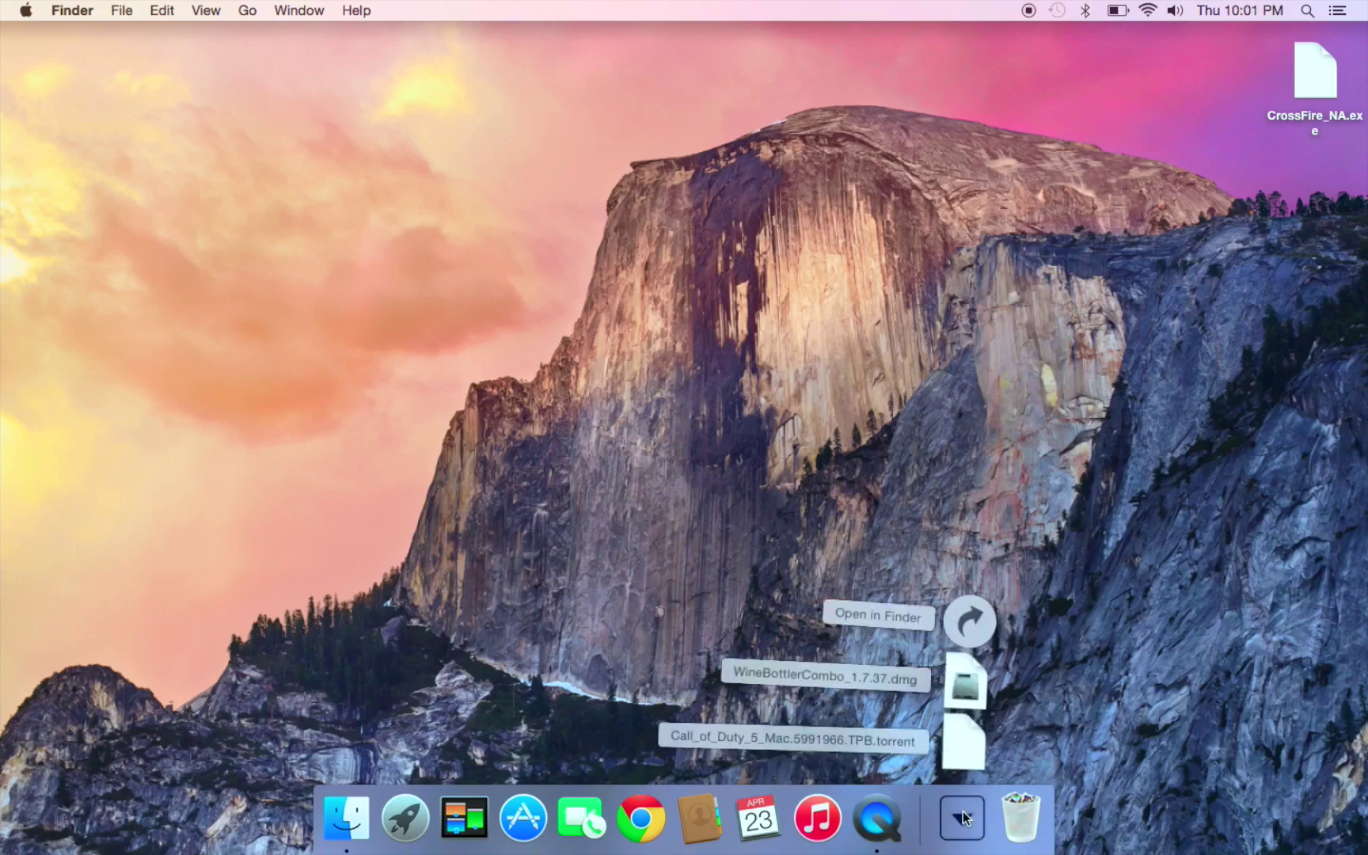
pyautogui.click(966, 685)
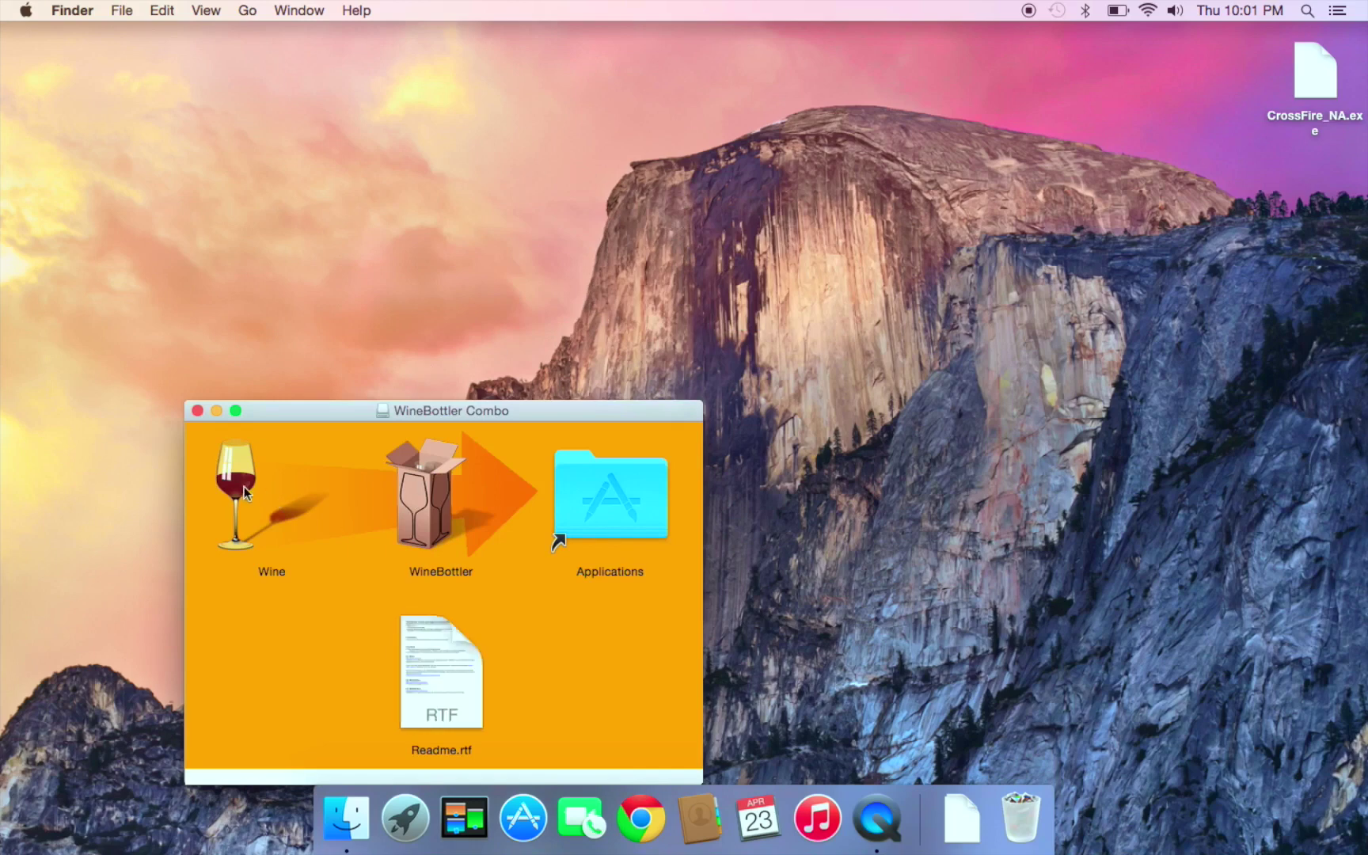
# Step: Copy Wine and WineBottler into Applications, then close the WineBottler Combo window
pyautogui.moveTo(243, 486); pyautogui.dragTo(602, 495)
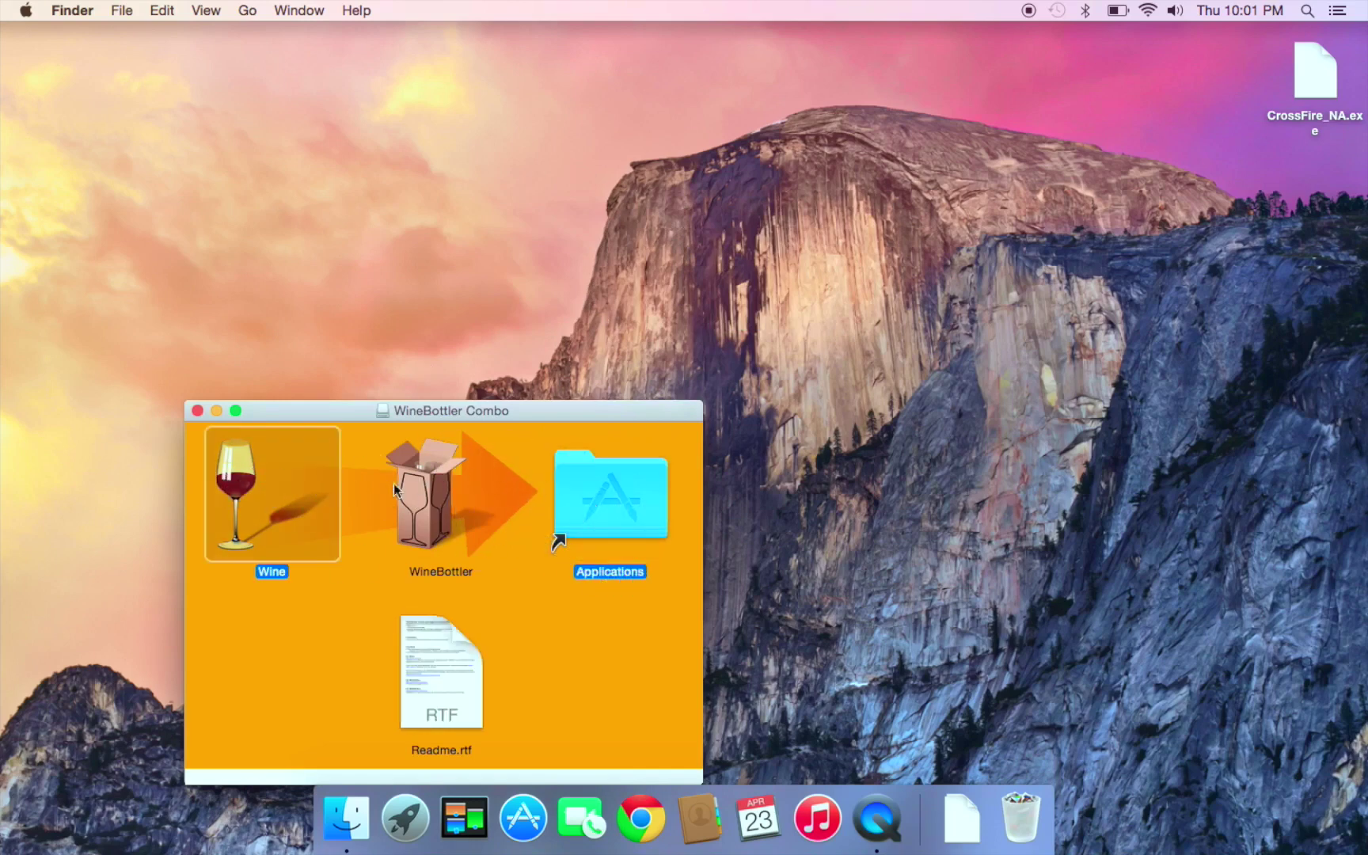
pyautogui.moveTo(396, 489); pyautogui.dragTo(593, 494)
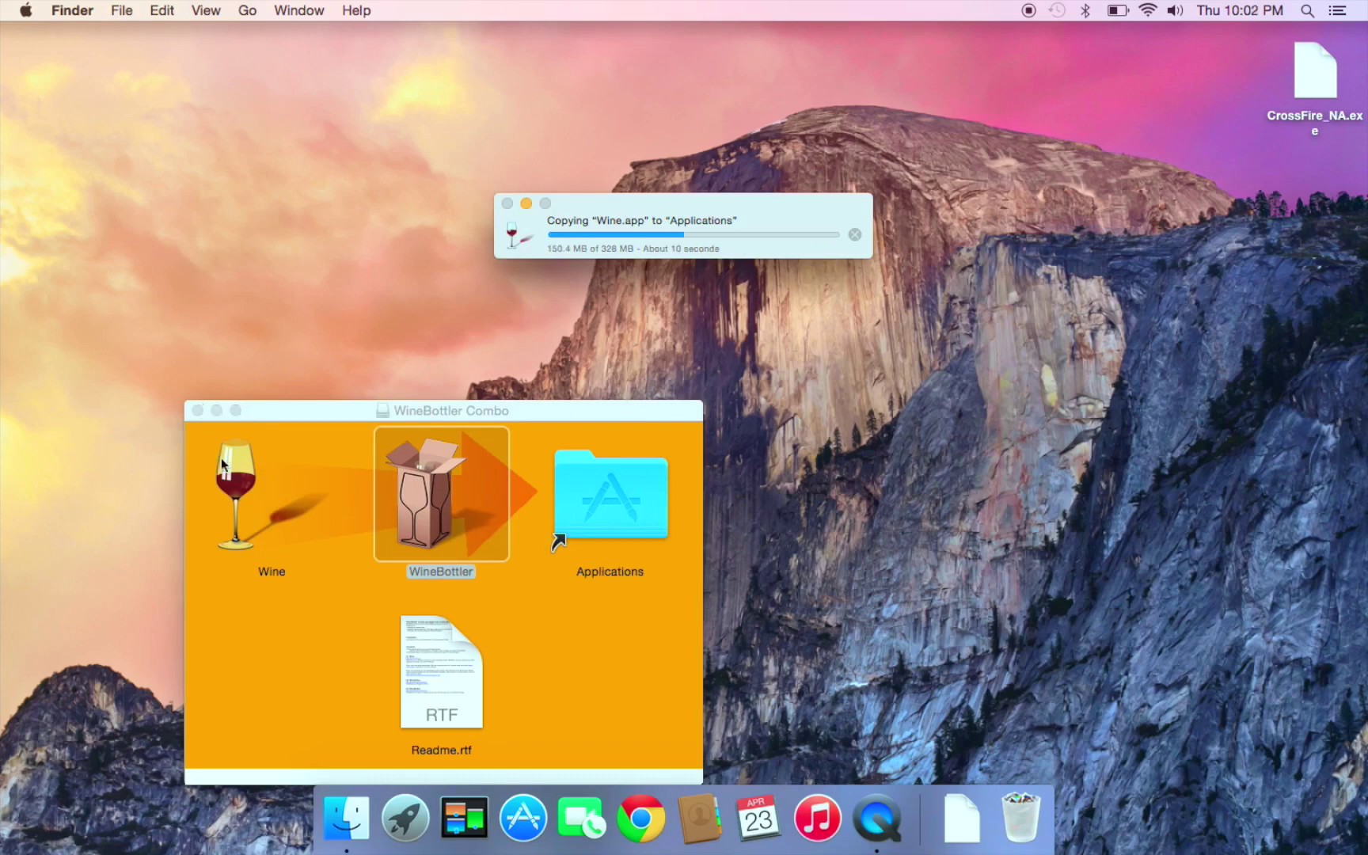
pyautogui.click(609, 675)
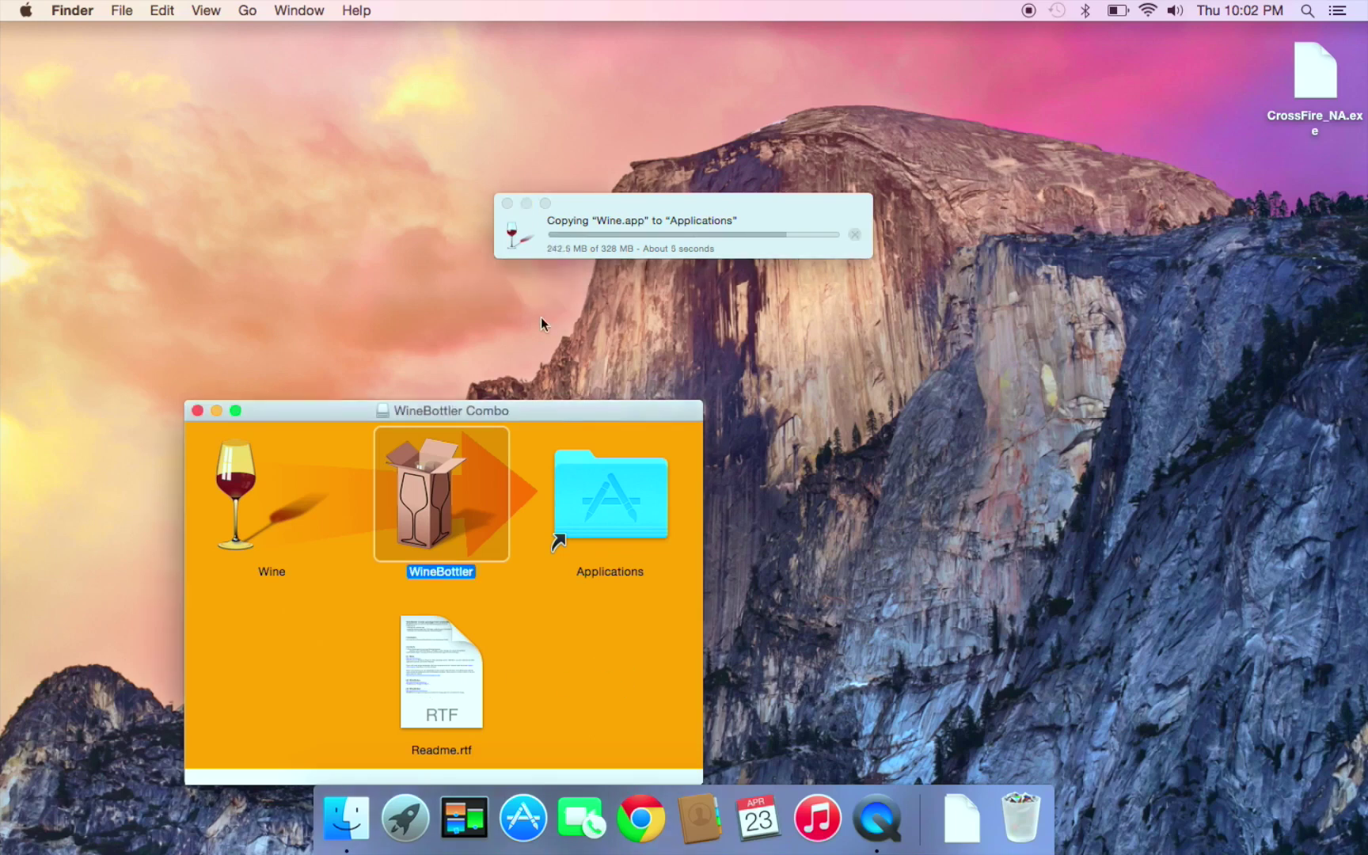
pyautogui.click(197, 411)
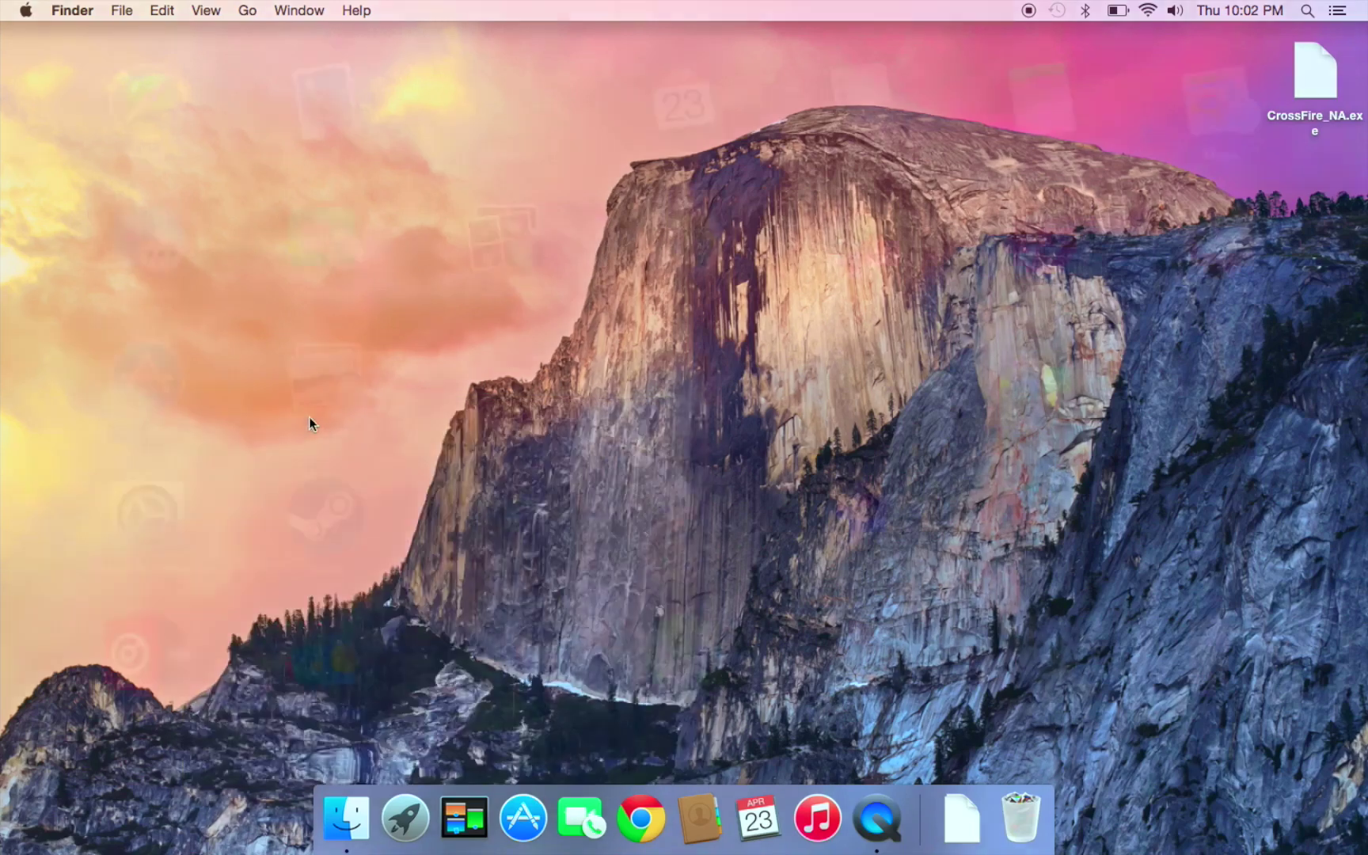
# Step: In Launchpad, move Wine to the first page and delete Motorbike Lite
pyautogui.press('F4')
pyautogui.hscroll(3, 883, 587)
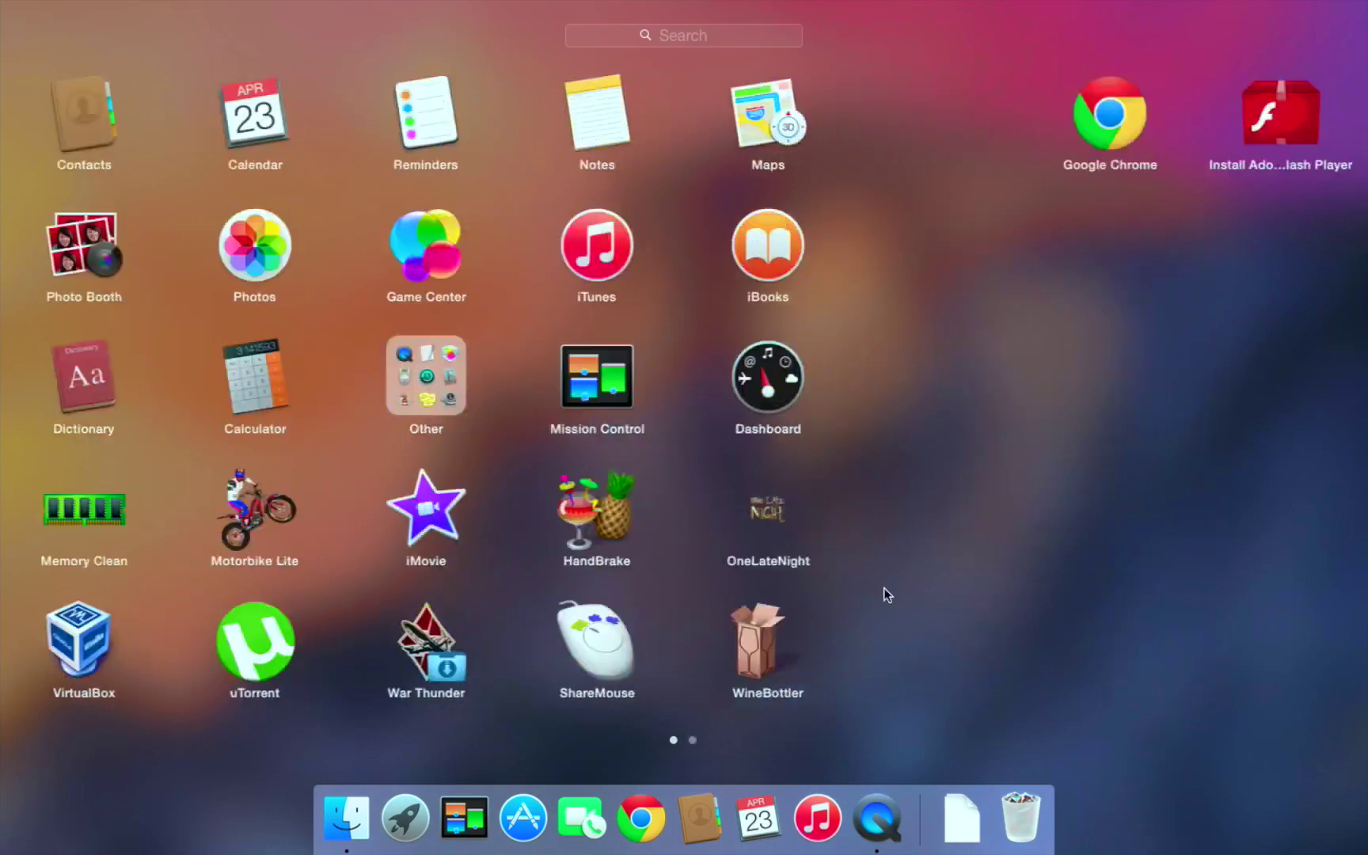
pyautogui.moveTo(1179, 99); pyautogui.dragTo(646, 553)
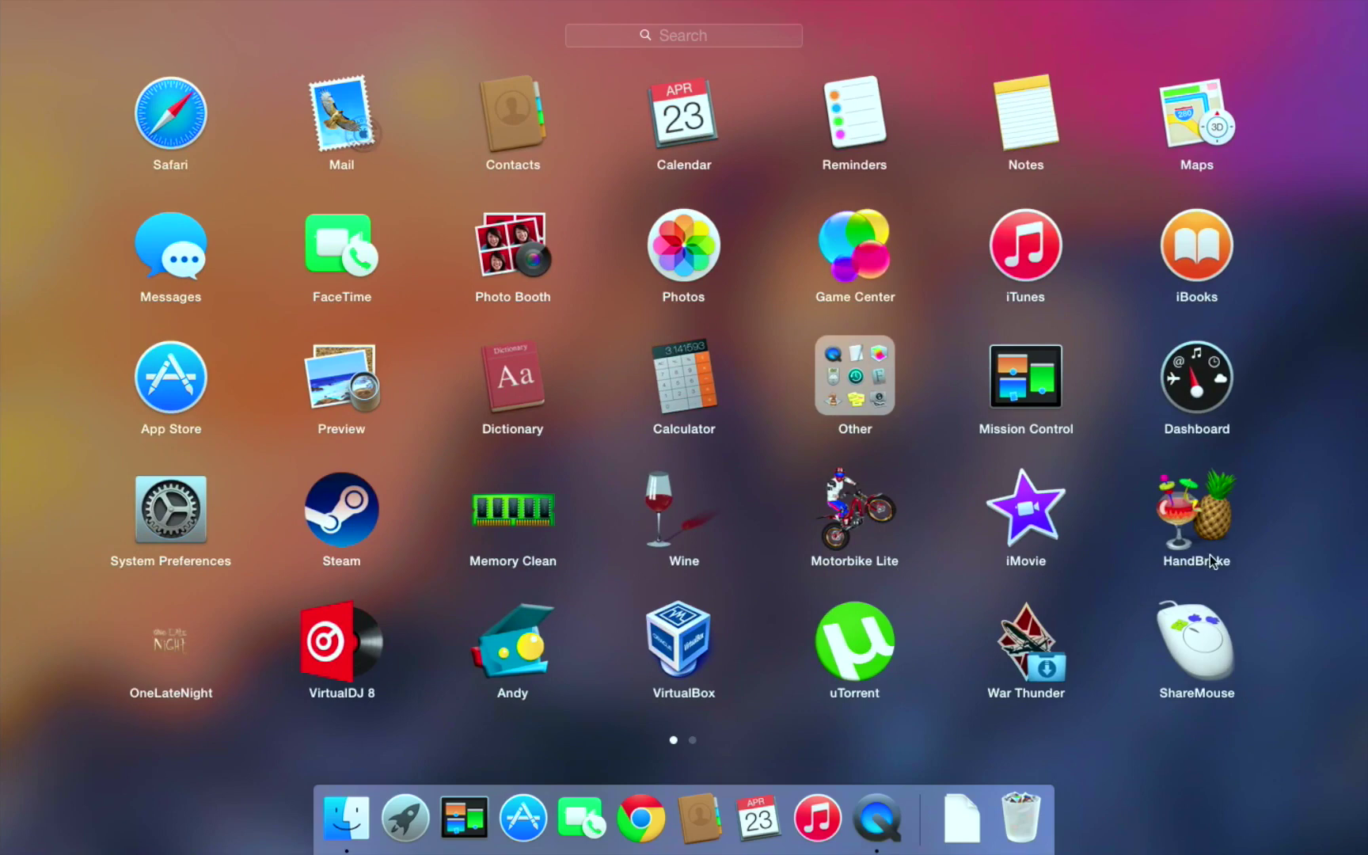
pyautogui.click(1193, 643)
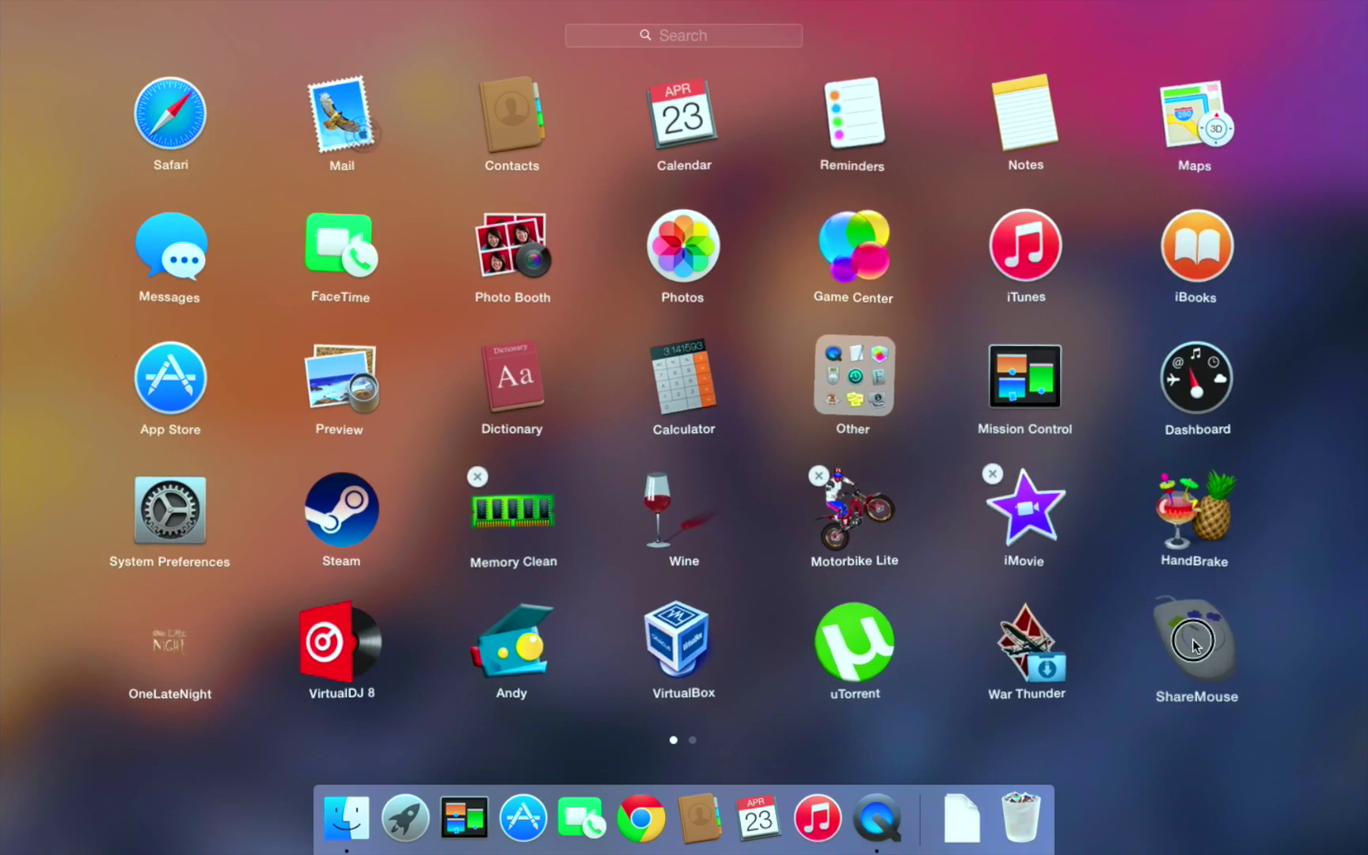
pyautogui.click(813, 479)
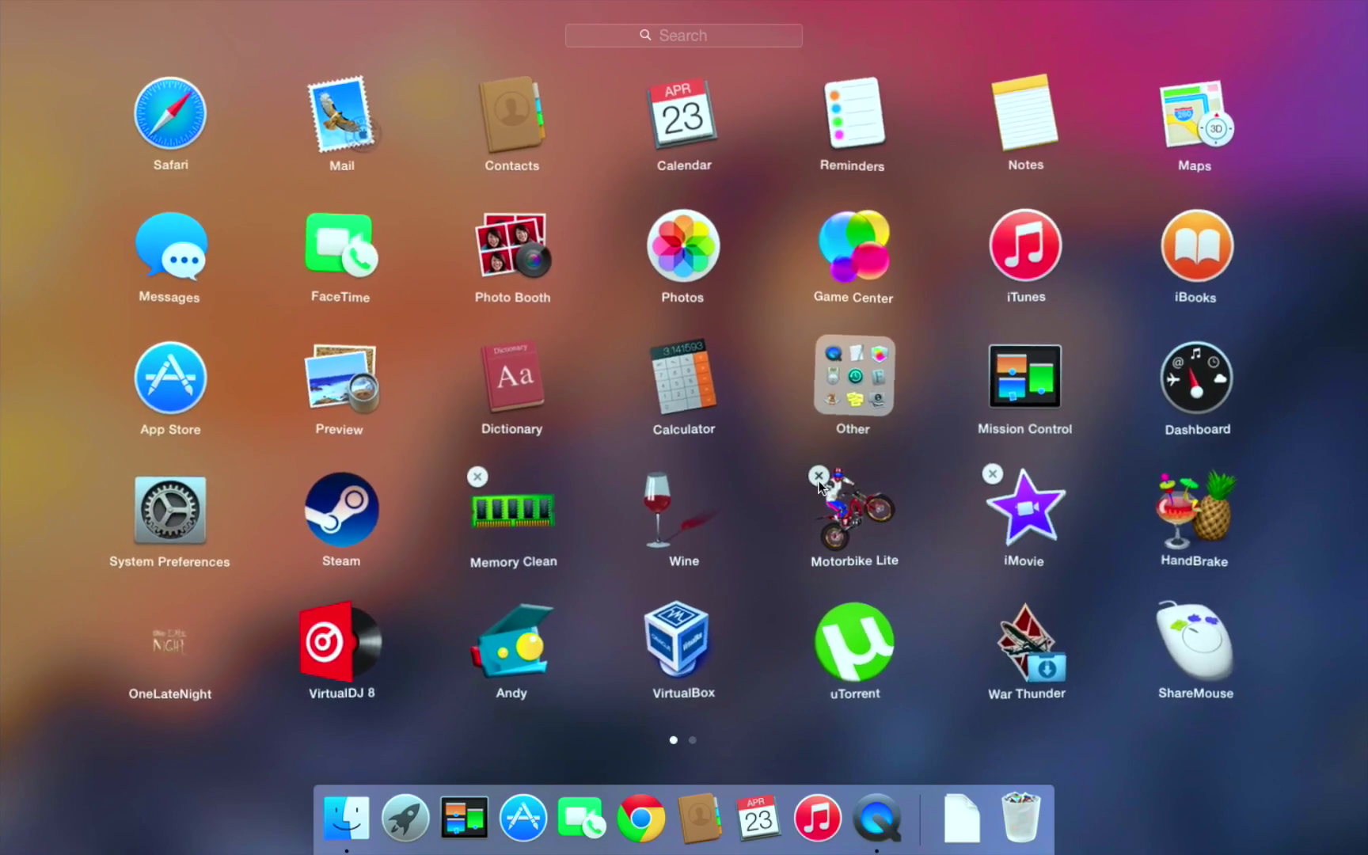
pyautogui.click(982, 589)
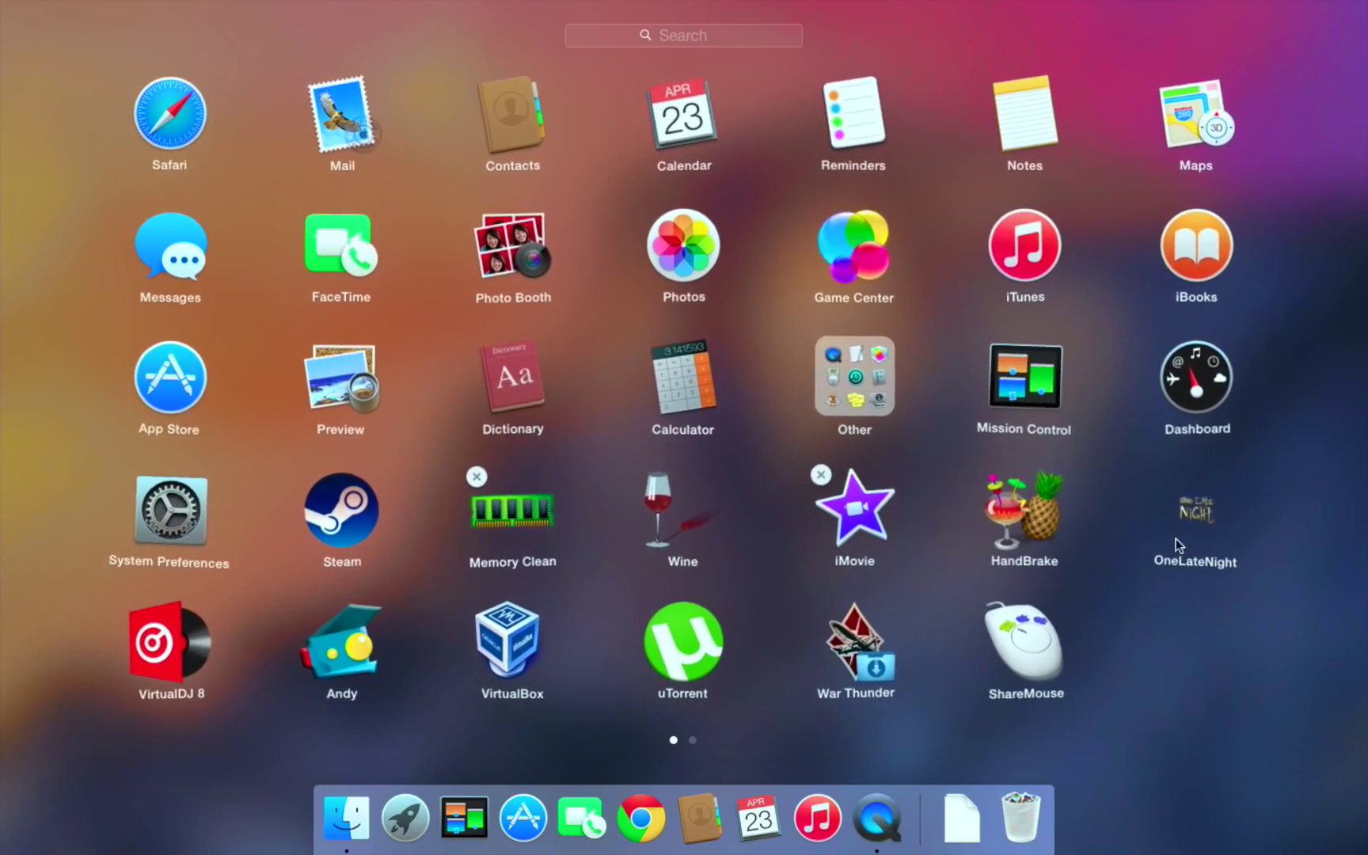
# Step: Group Wine and WineBottler into a Utilities folder and launch Wine, accepting the download warning
pyautogui.moveTo(730, 493); pyautogui.dragTo(174, 111)
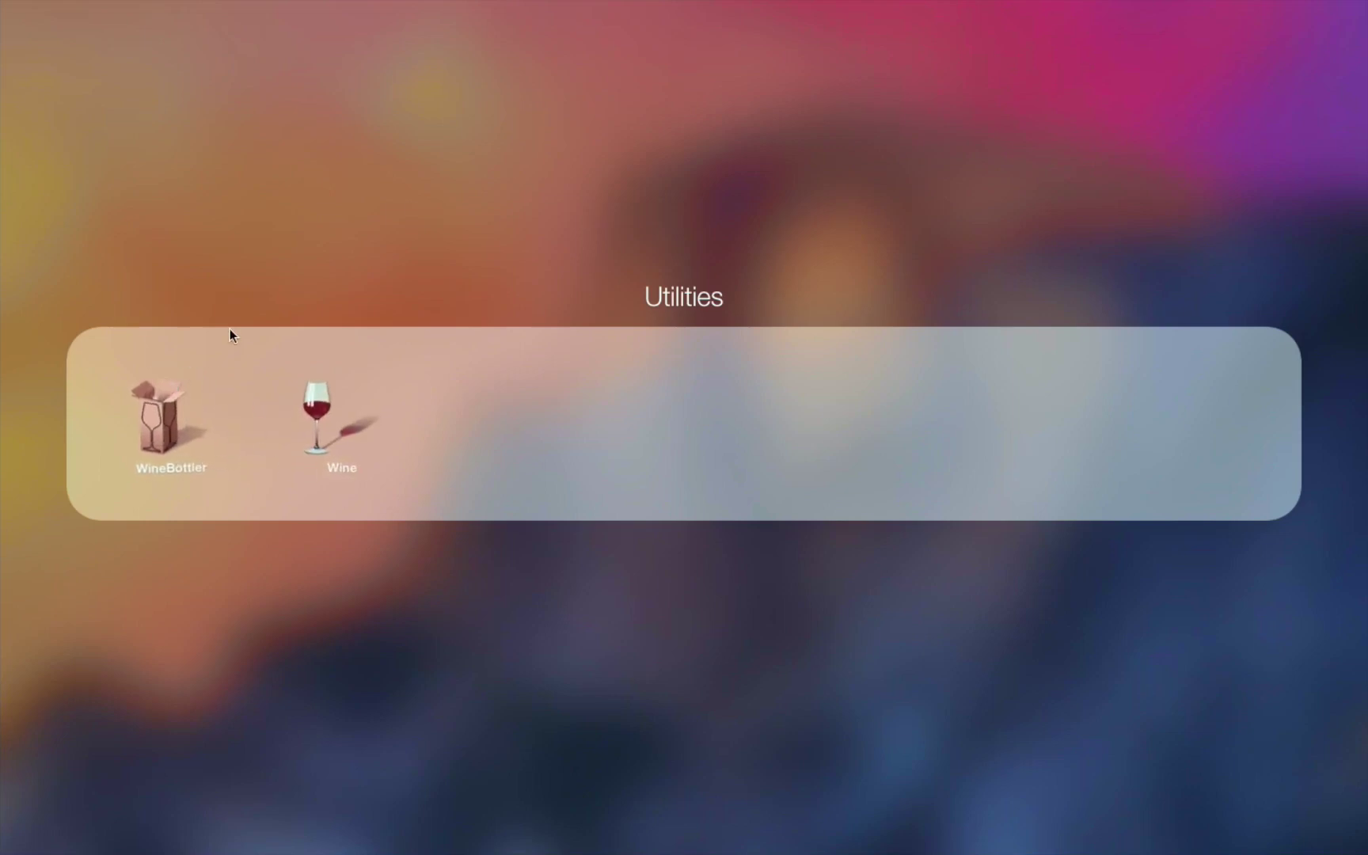
pyautogui.click(412, 206)
pyautogui.click(193, 120)
pyautogui.click(456, 652)
pyautogui.click(171, 117)
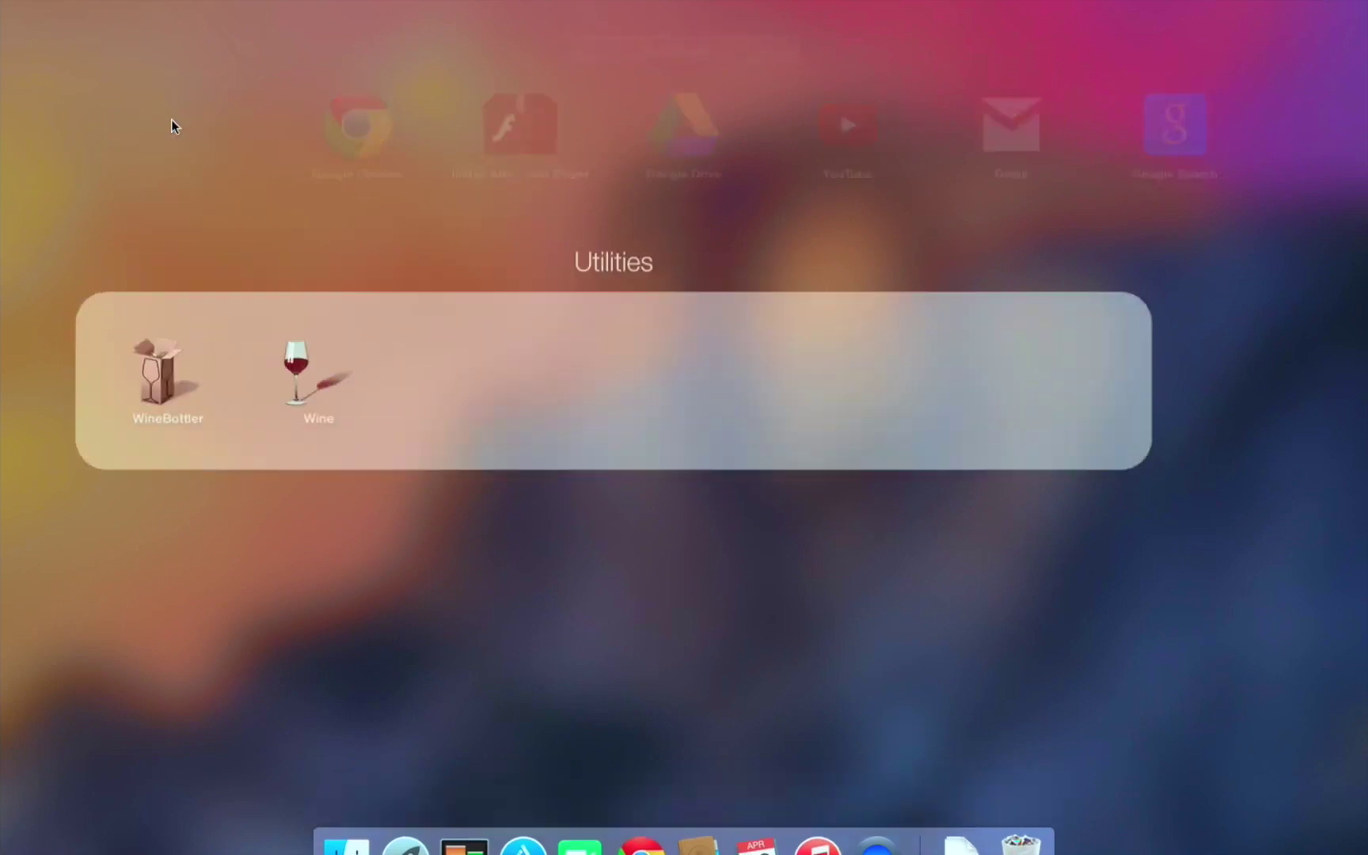
pyautogui.click(328, 420)
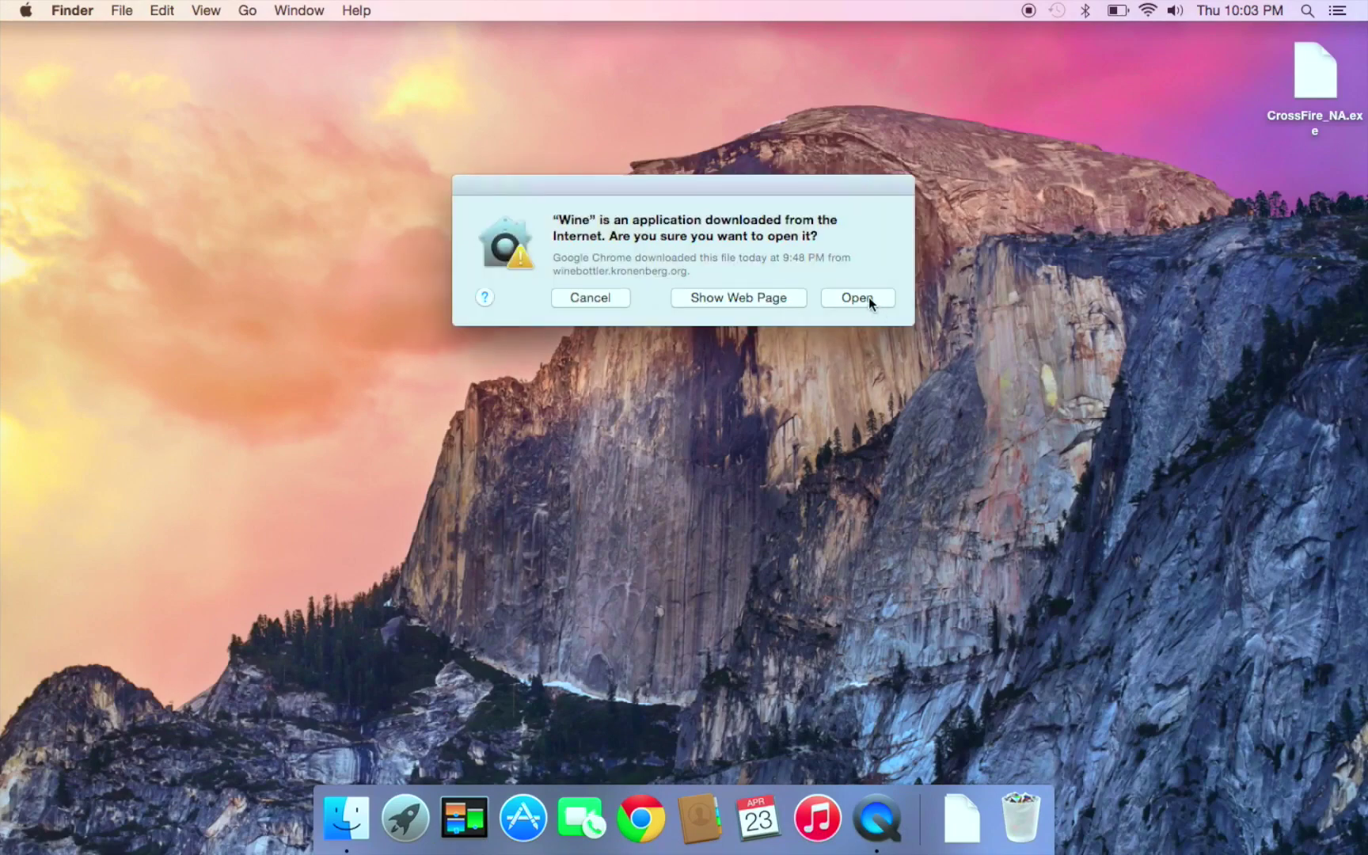
pyautogui.click(869, 297)
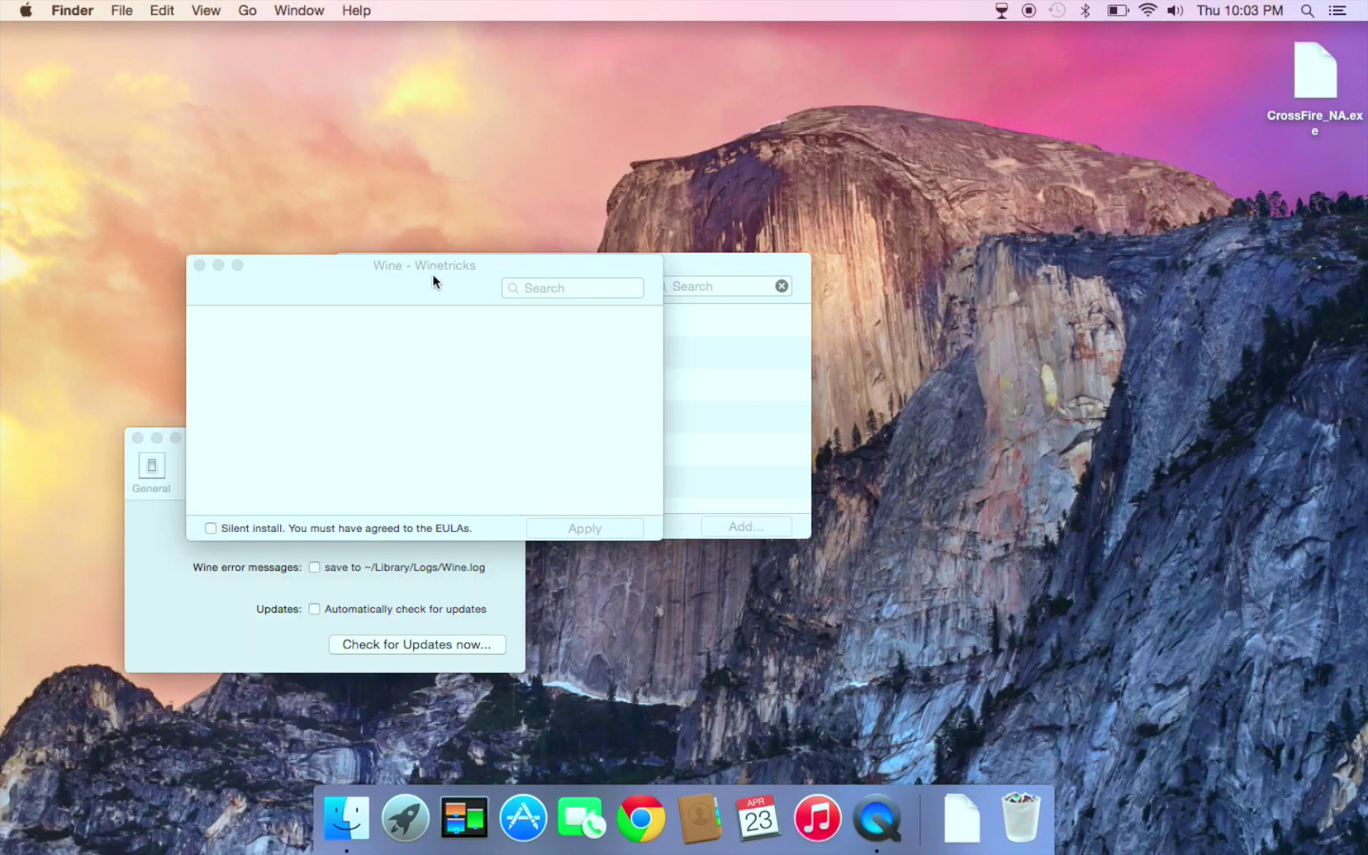
# Step: Apply the Winetricks selection with silent install enabled, then close Winetricks
pyautogui.moveTo(432, 274); pyautogui.dragTo(418, 214)
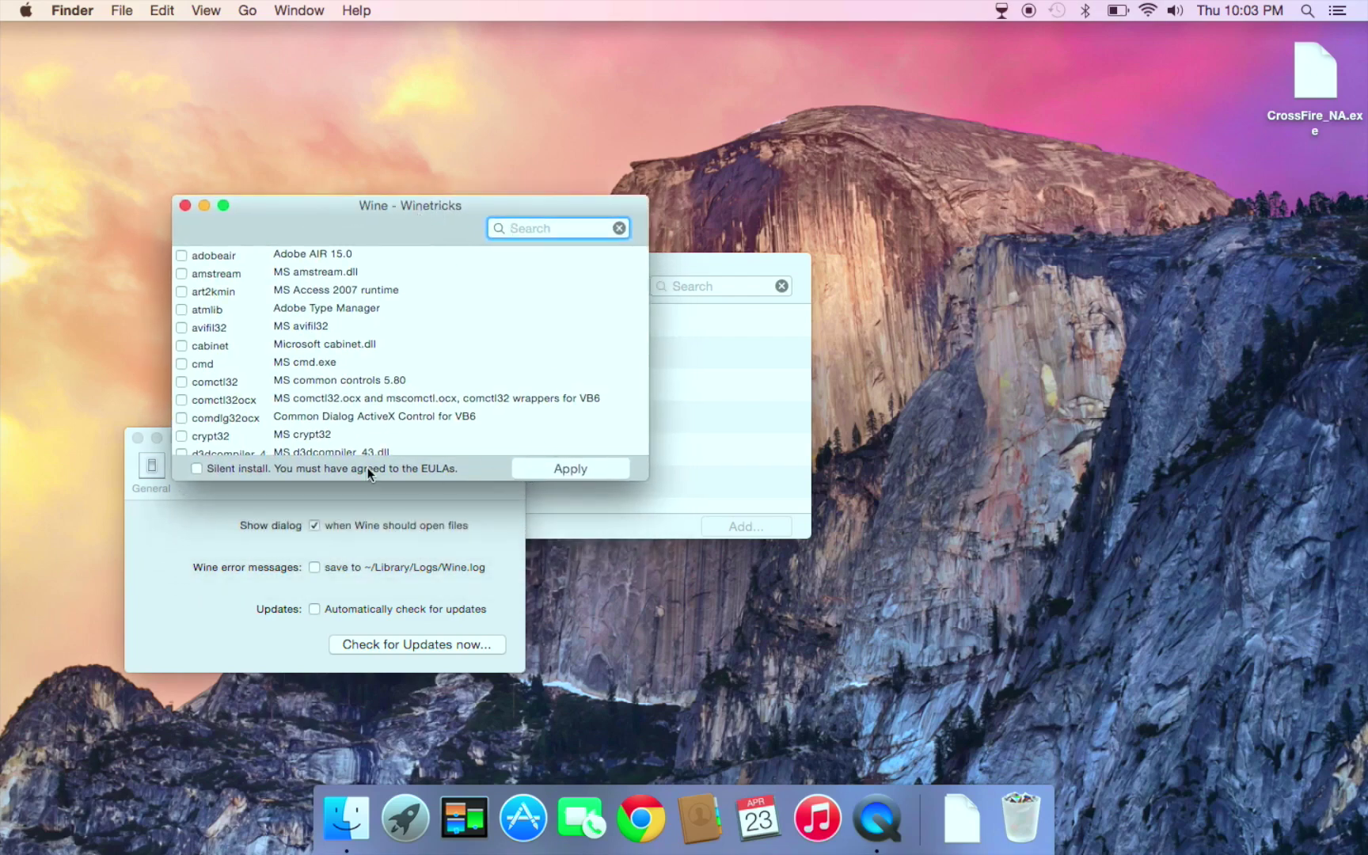
pyautogui.click(396, 467)
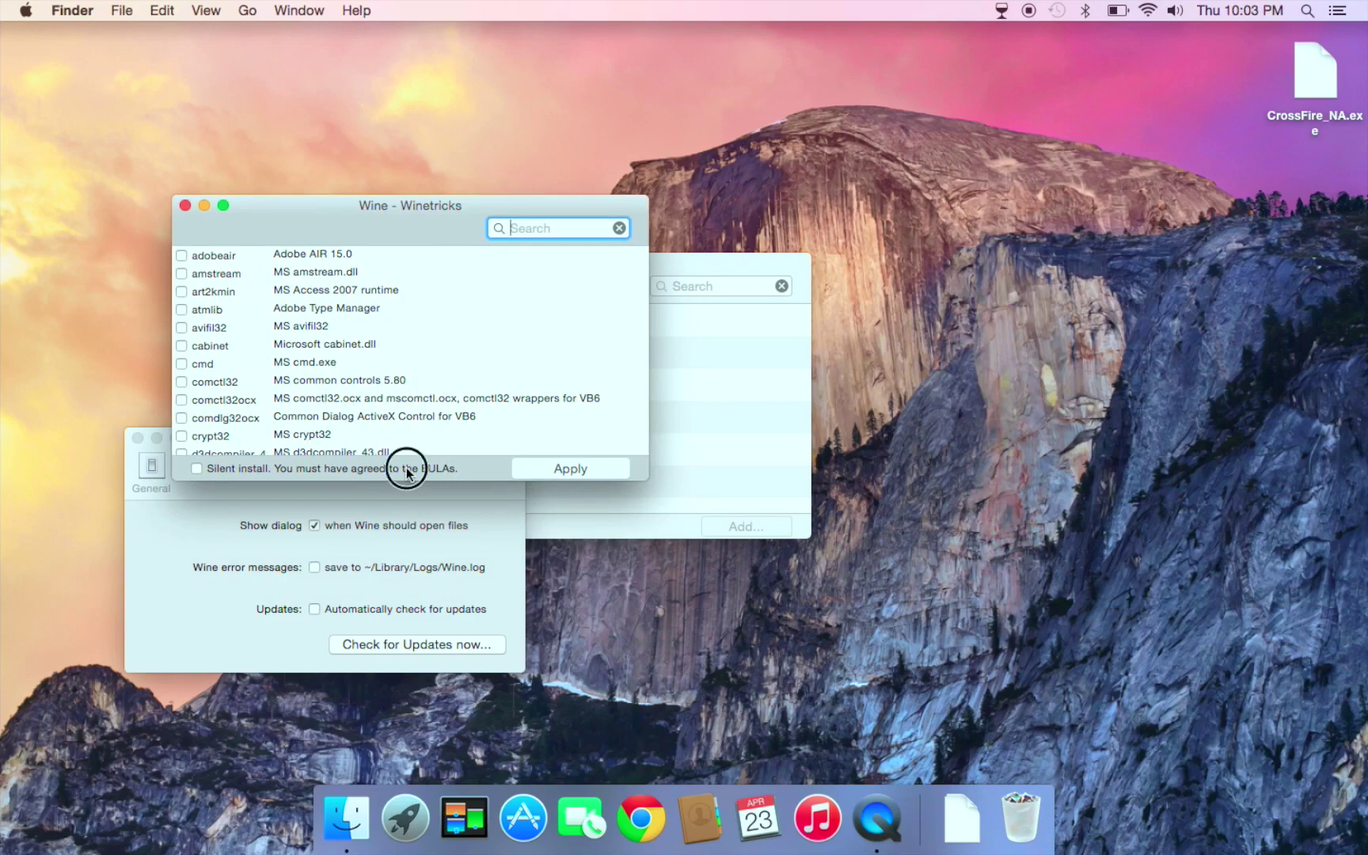
pyautogui.click(564, 469)
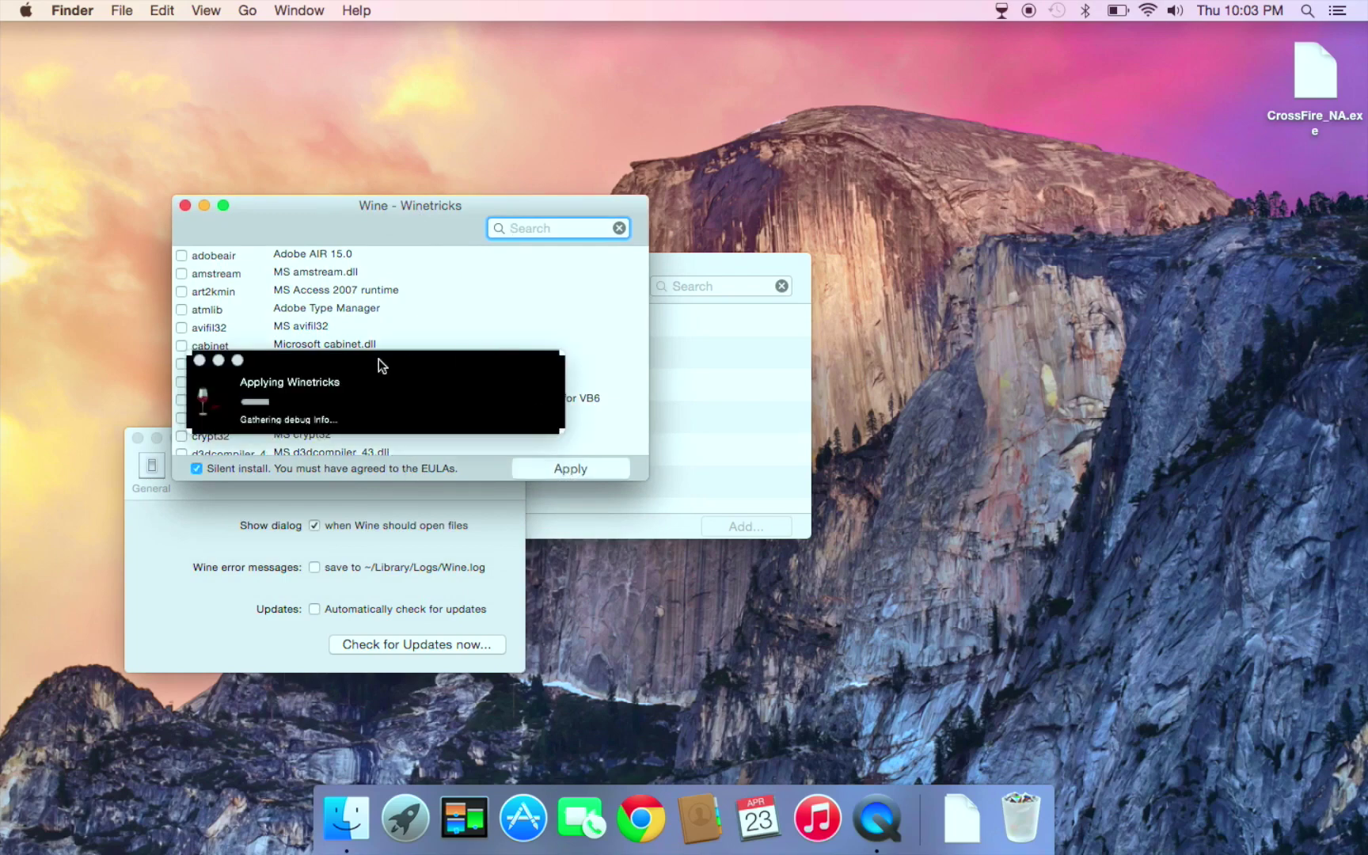
pyautogui.click(494, 467)
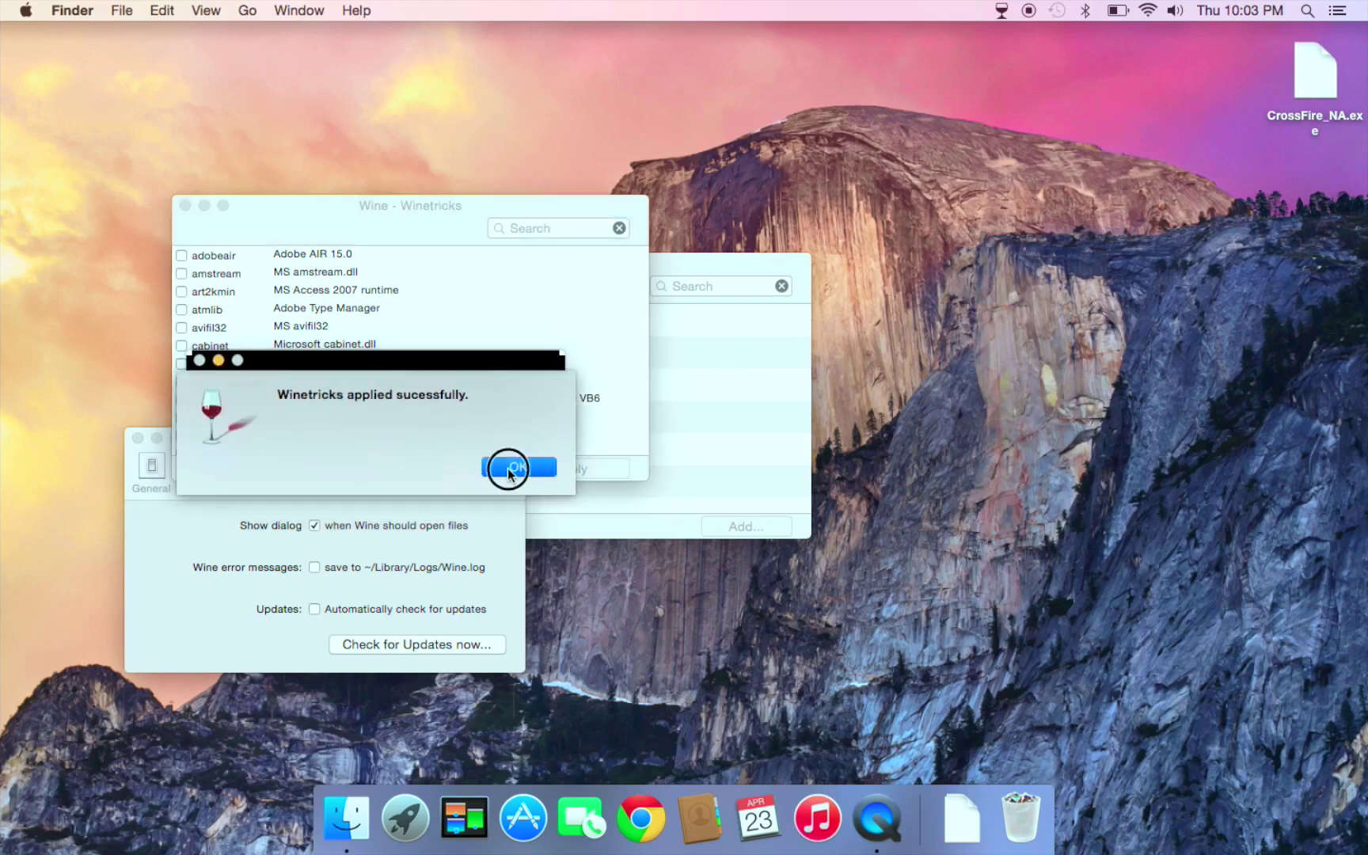
pyautogui.click(185, 206)
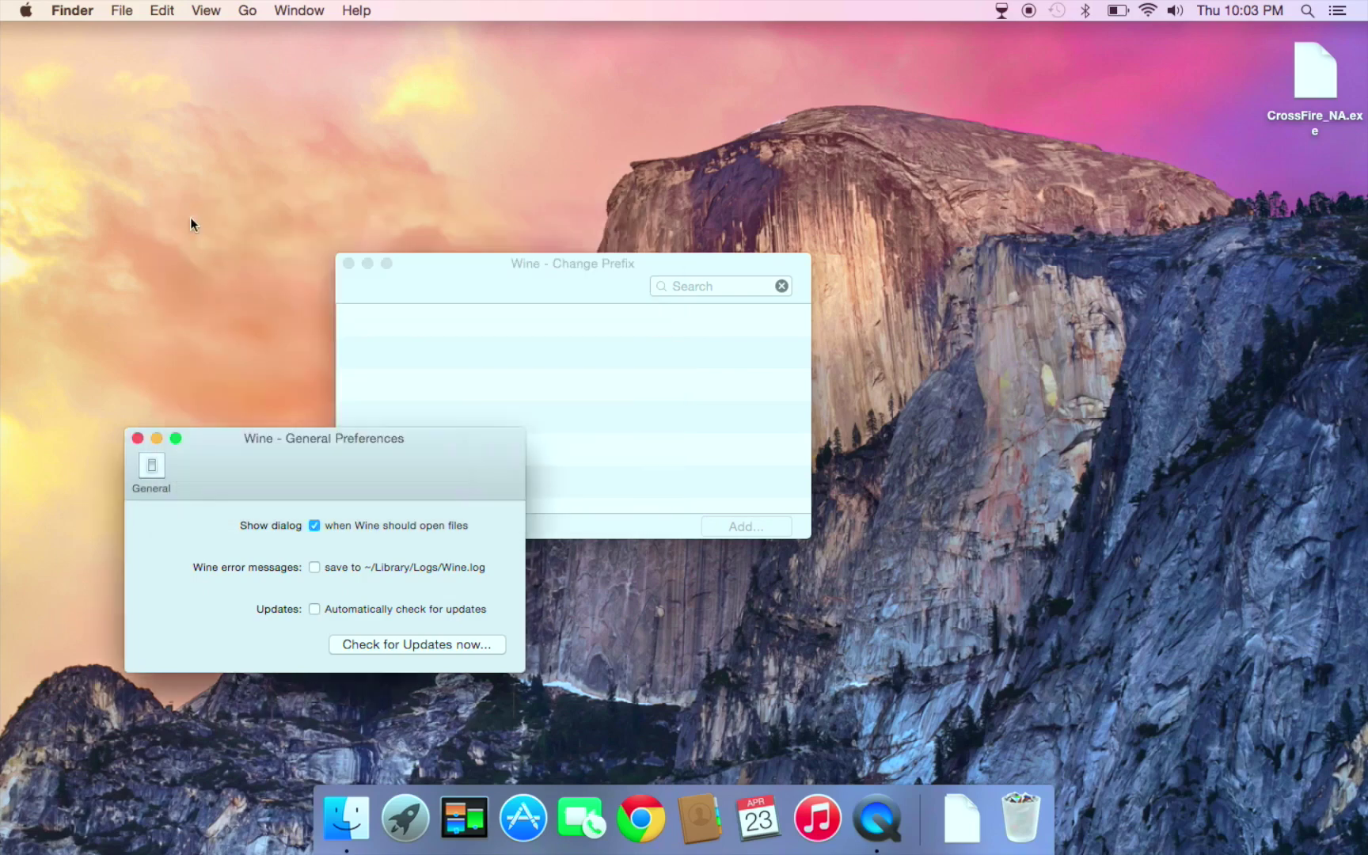
# Step: Check for updates, confirming Wine 1.7.37 is newest, and close General Preferences and Change Prefix
pyautogui.moveTo(315, 470); pyautogui.dragTo(311, 444)
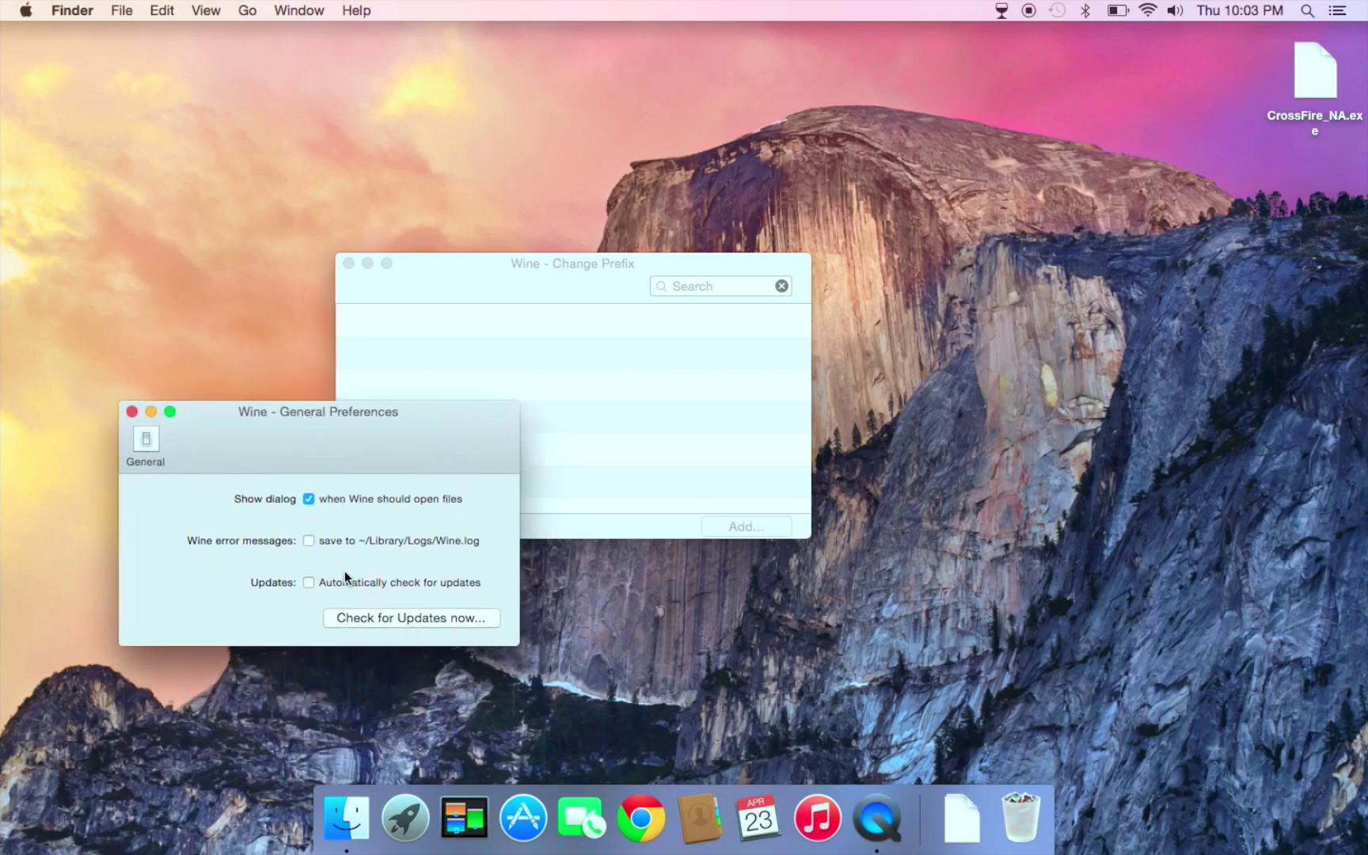
pyautogui.click(388, 614)
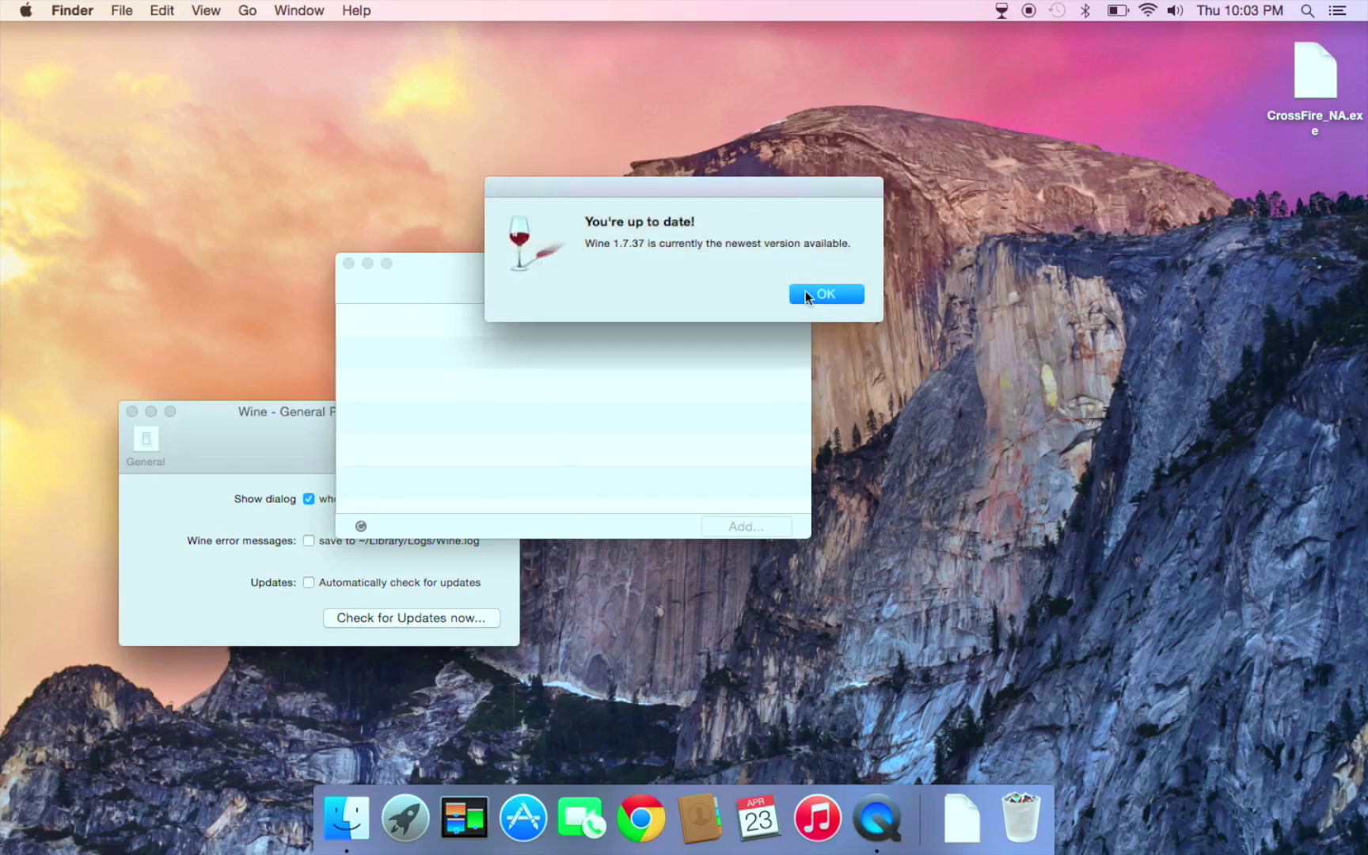
pyautogui.click(806, 293)
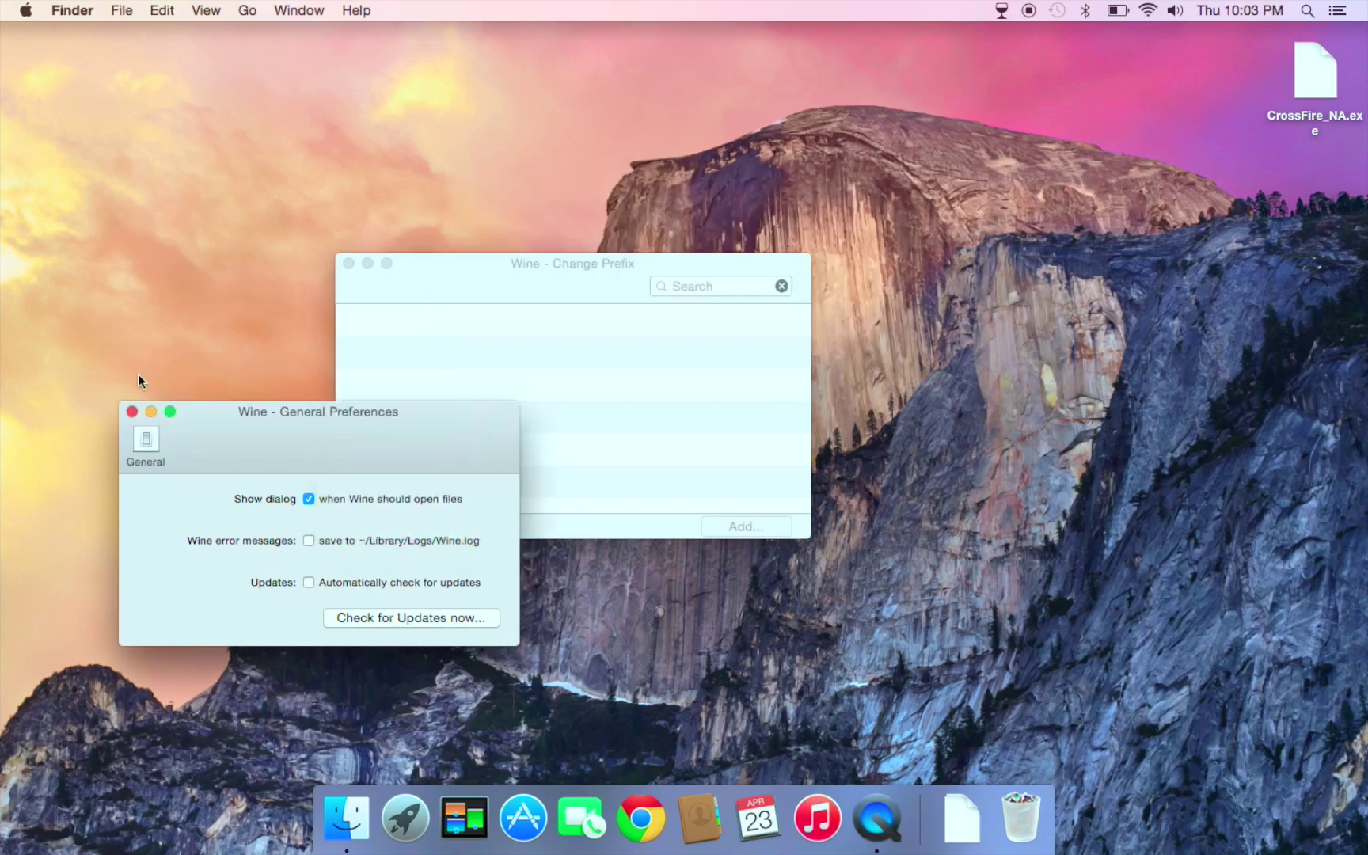
pyautogui.click(141, 448)
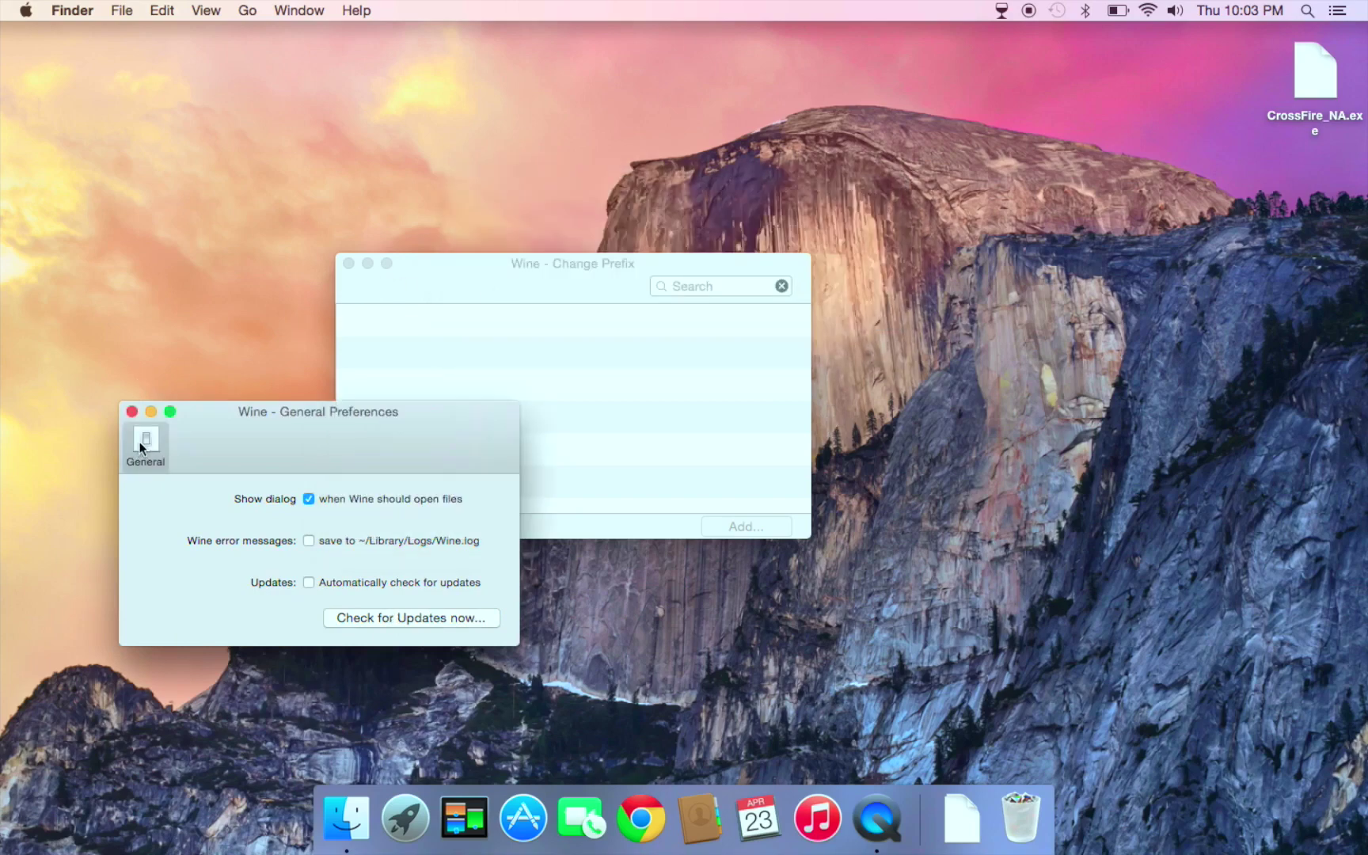
pyautogui.click(131, 411)
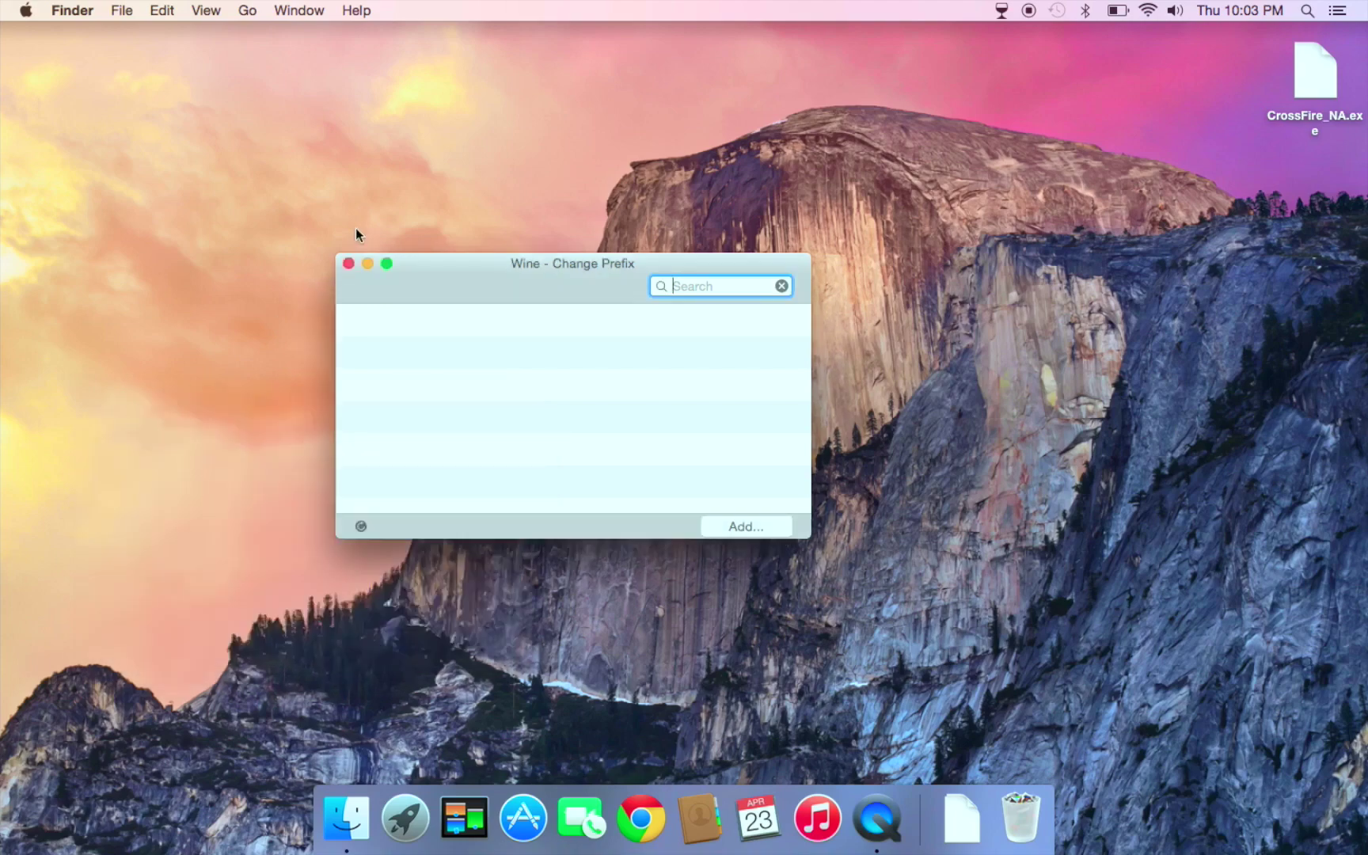
pyautogui.click(348, 263)
# Step: Launch WineBottler from Utilities, confirm opening it, and view the On My Mac programs list
pyautogui.press('F4')
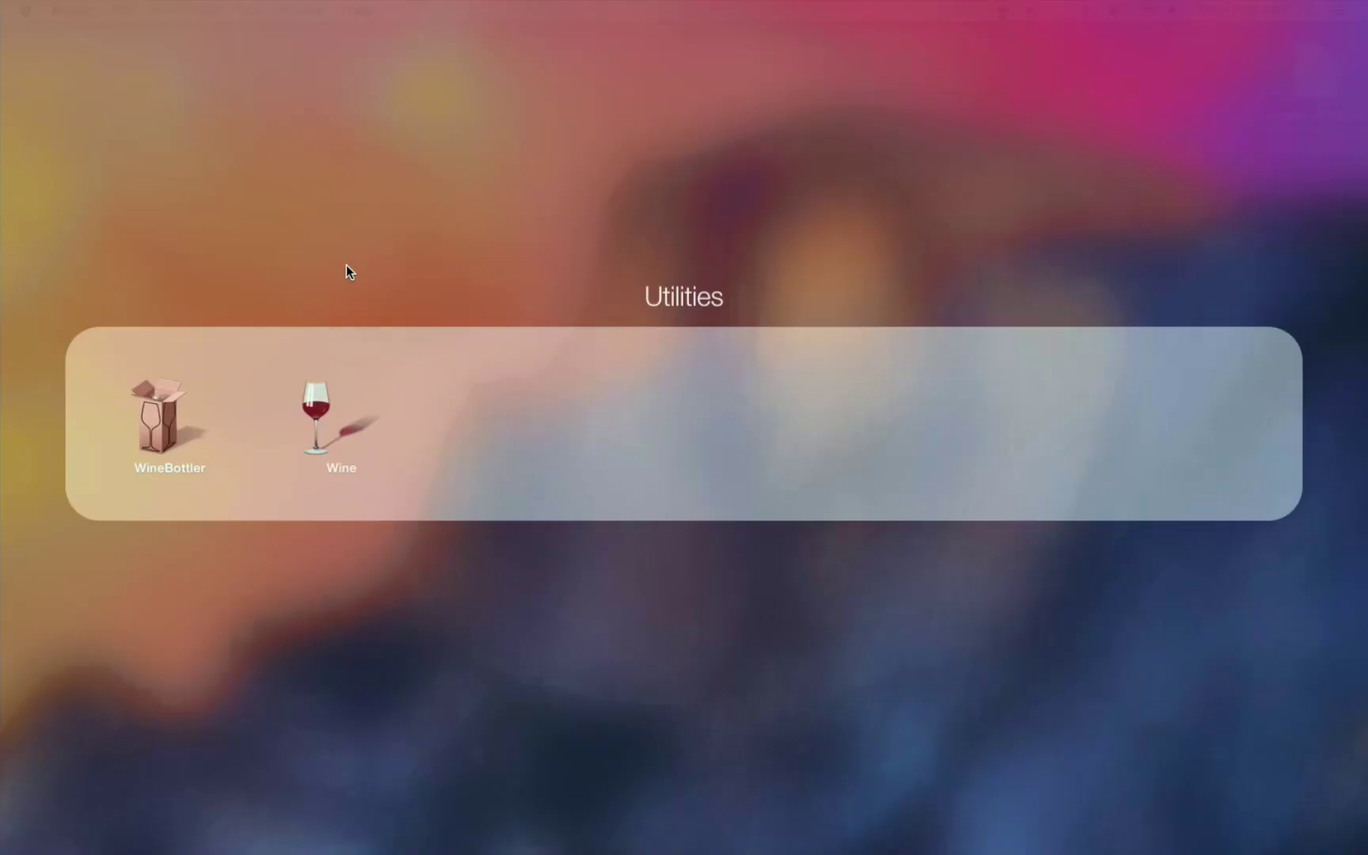
pyautogui.click(165, 425)
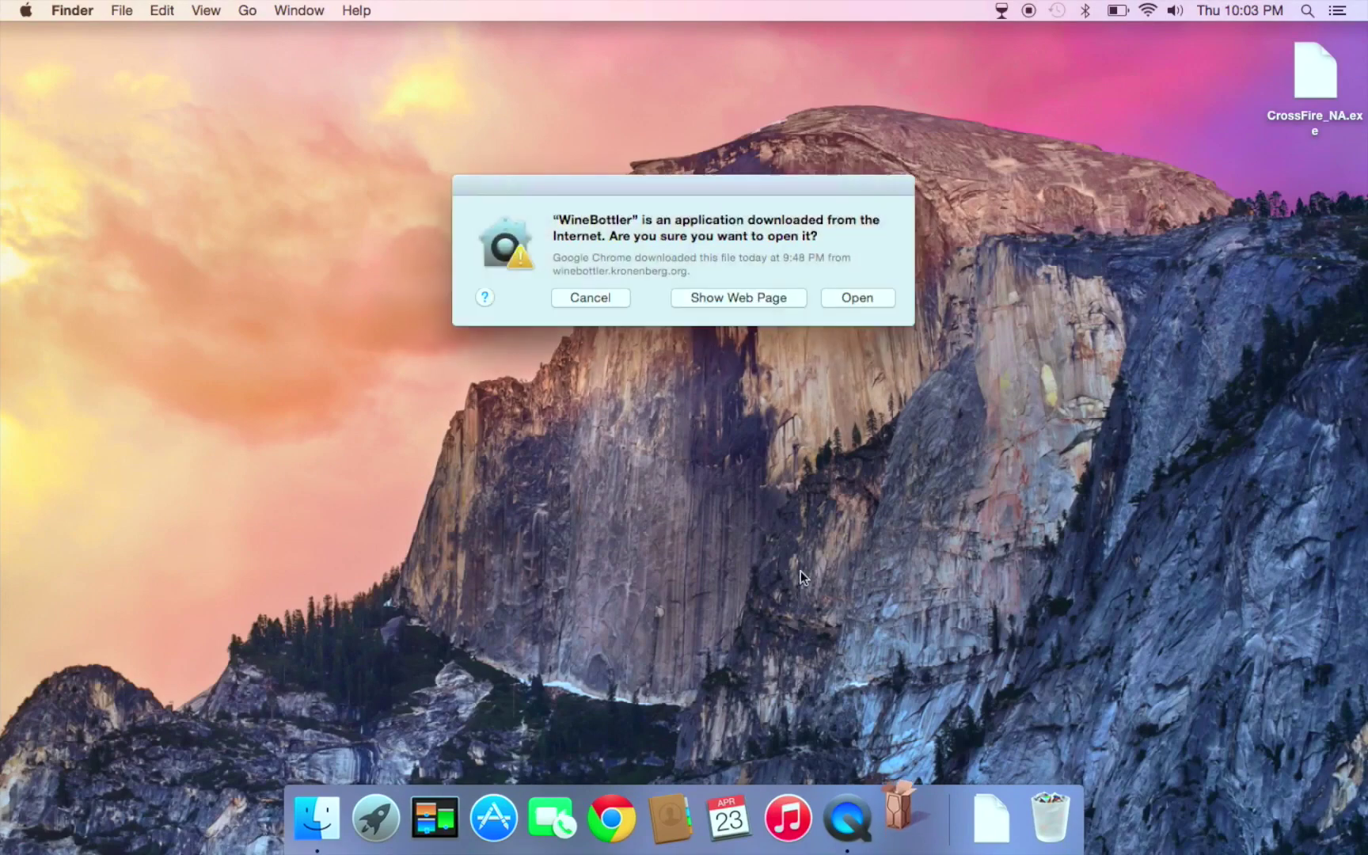
pyautogui.click(830, 300)
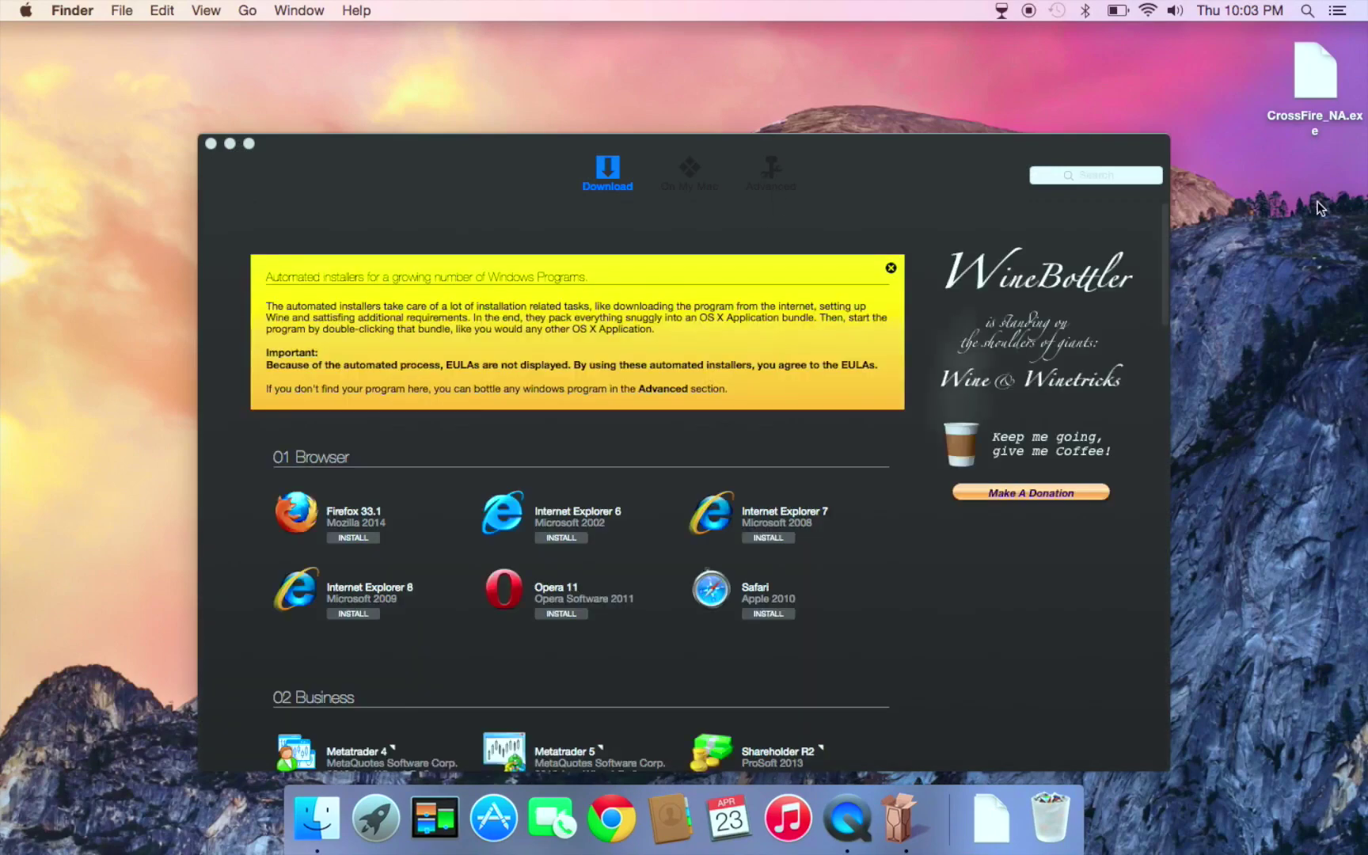
pyautogui.click(695, 167)
pyautogui.click(717, 160)
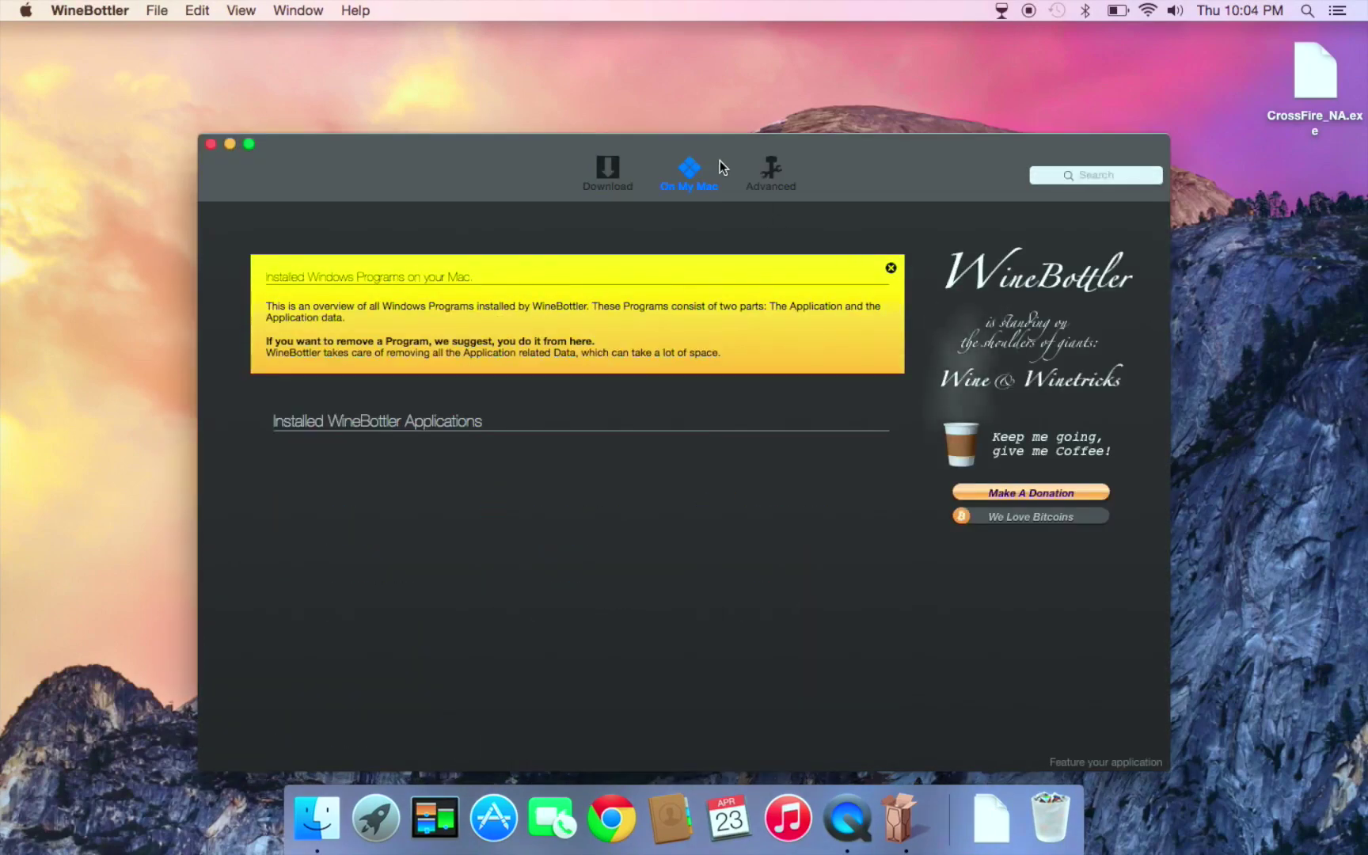
# Step: Open the CrossFire_NA.exe installer from the desktop with Wine
pyautogui.moveTo(1295, 92); pyautogui.dragTo(550, 600)
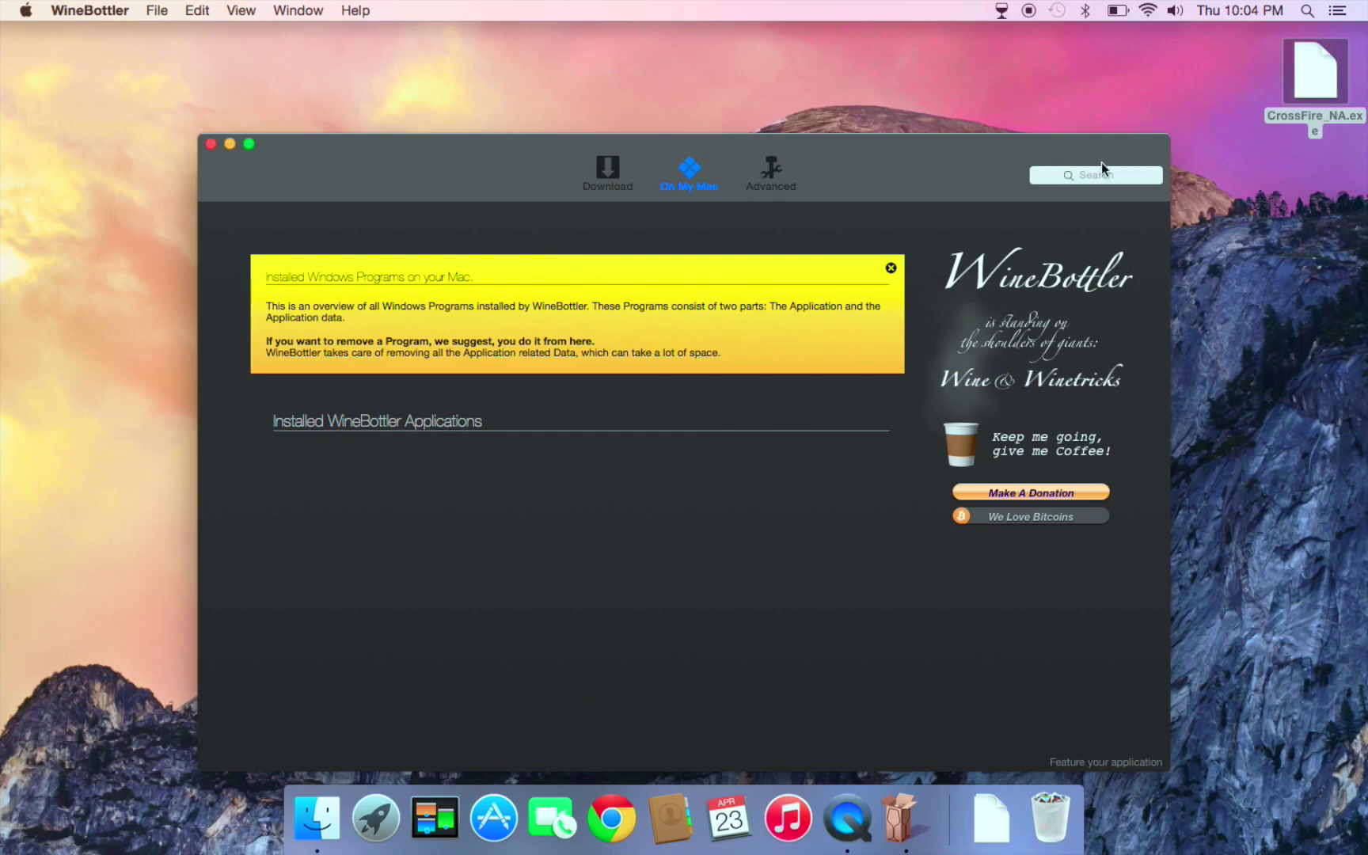
pyautogui.click(891, 268)
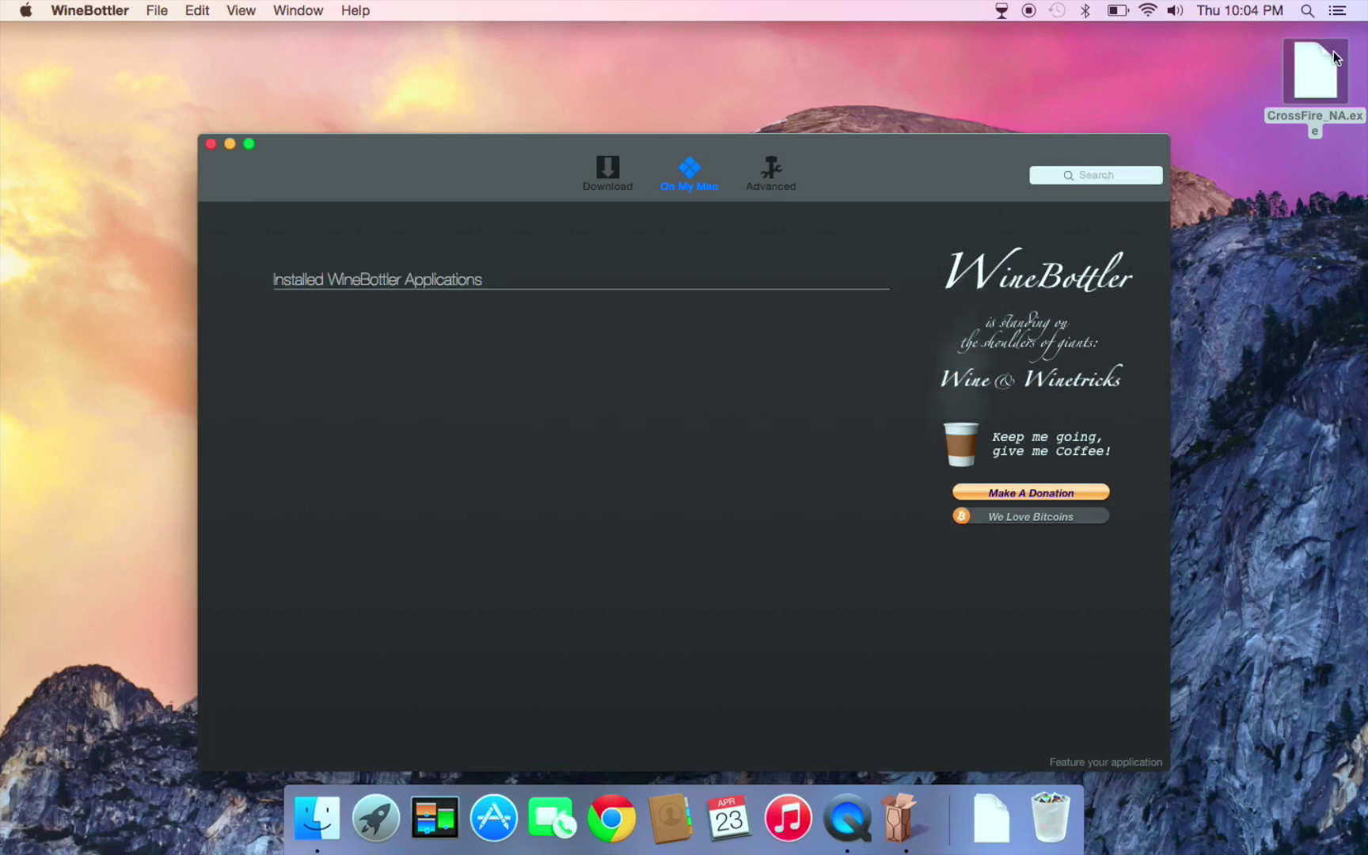
pyautogui.doubleClick(1316, 79)
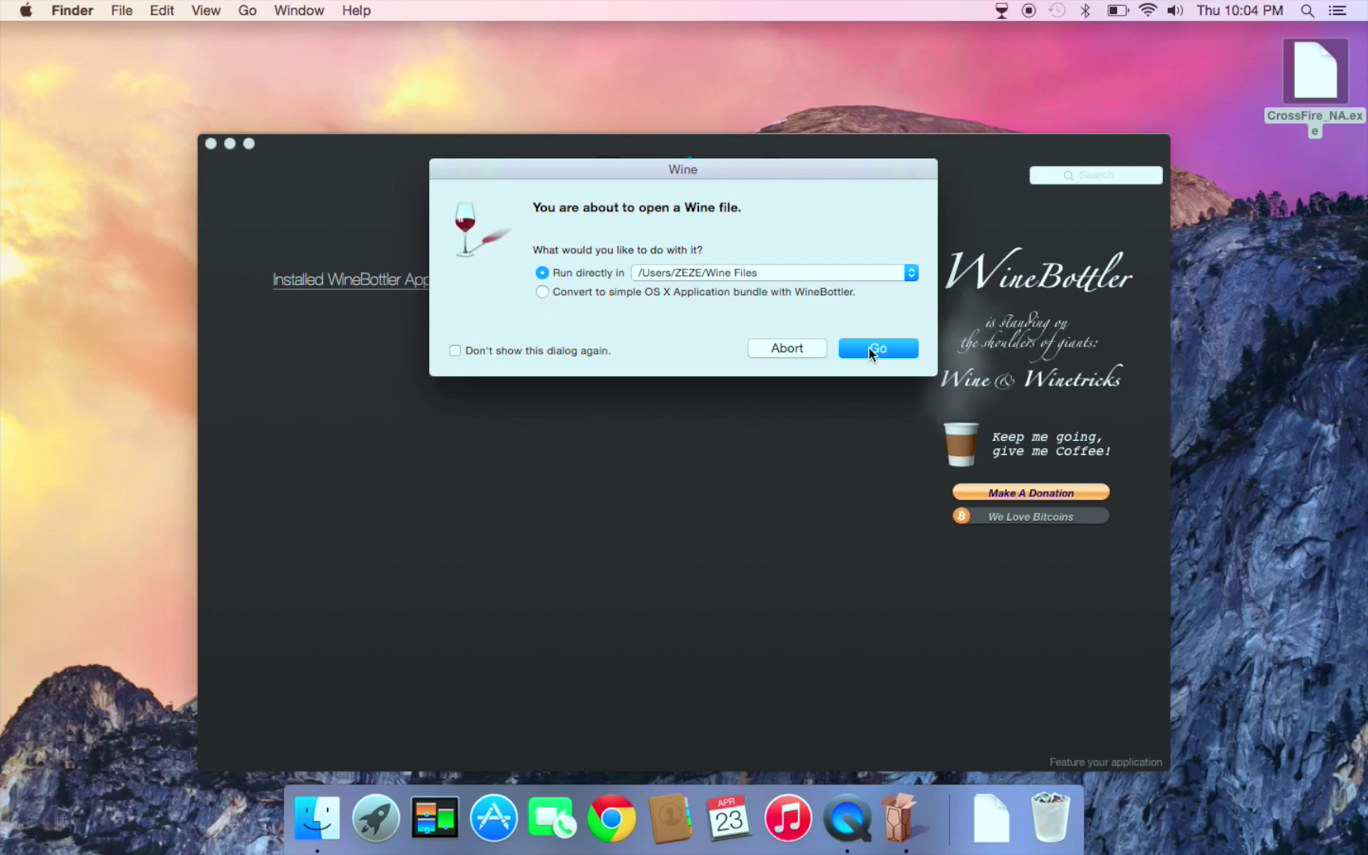
# Step: Run CrossFire_NA.exe directly in the Wine Files prefix and lower the system volume one step
pyautogui.click(816, 279)
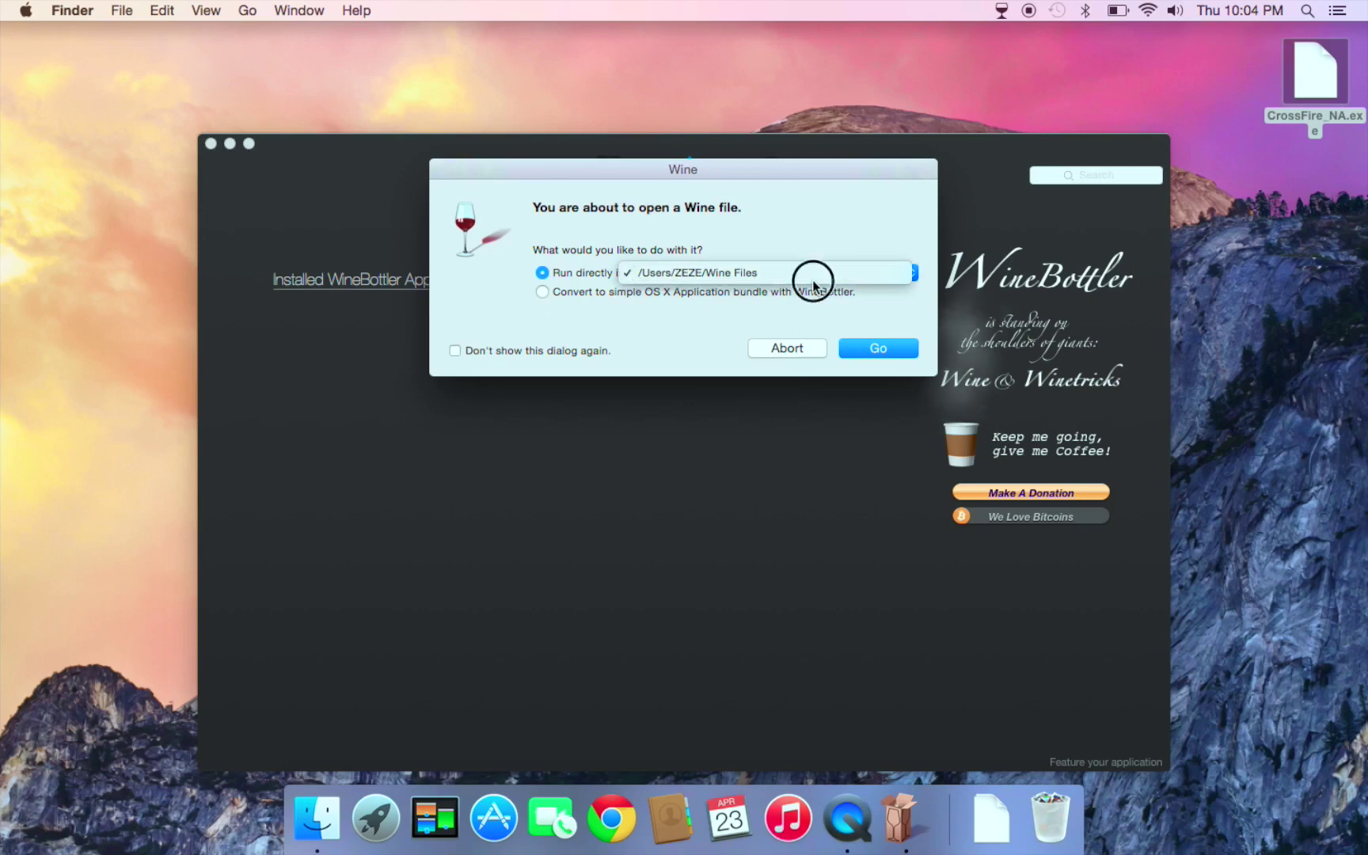
pyautogui.click(733, 273)
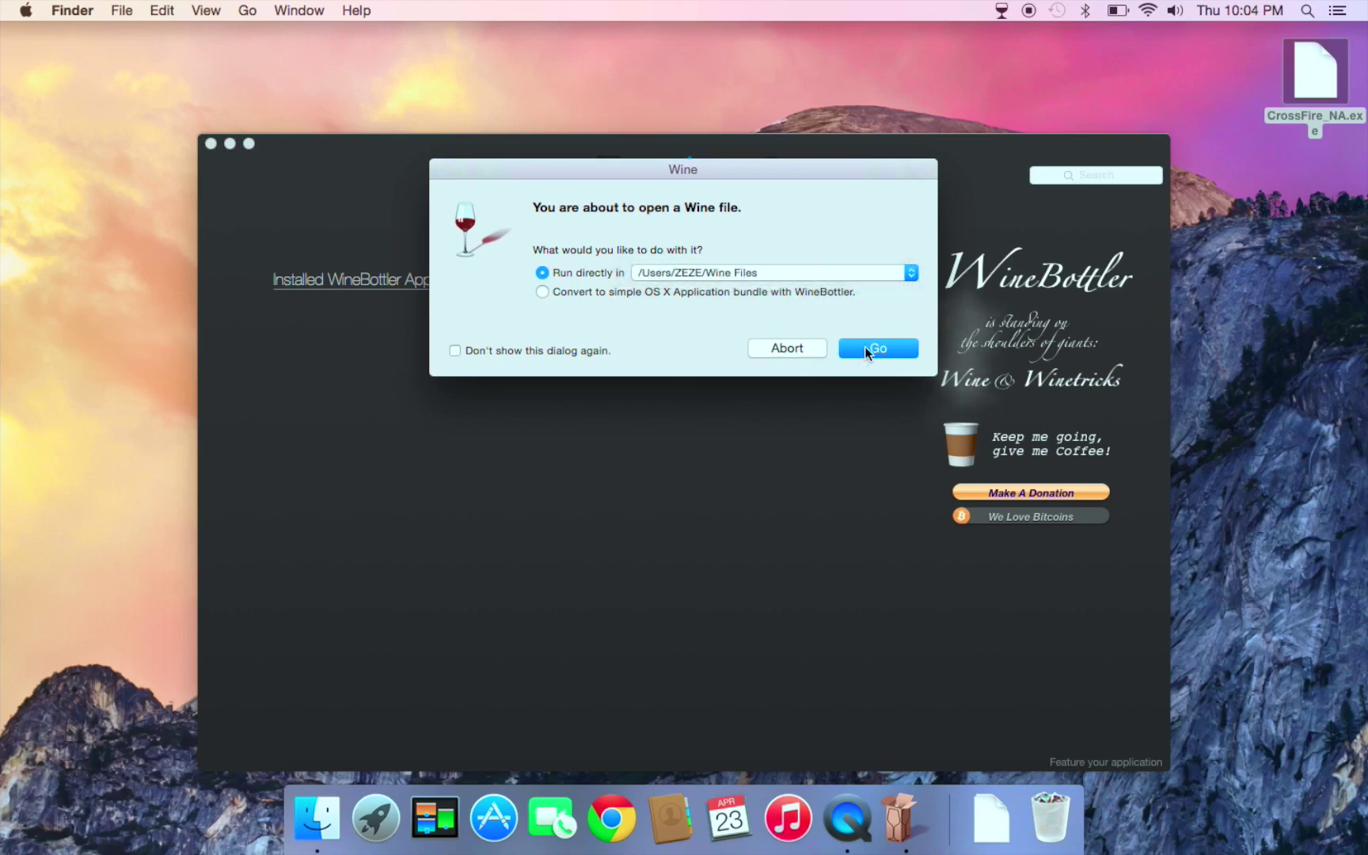
pyautogui.click(864, 346)
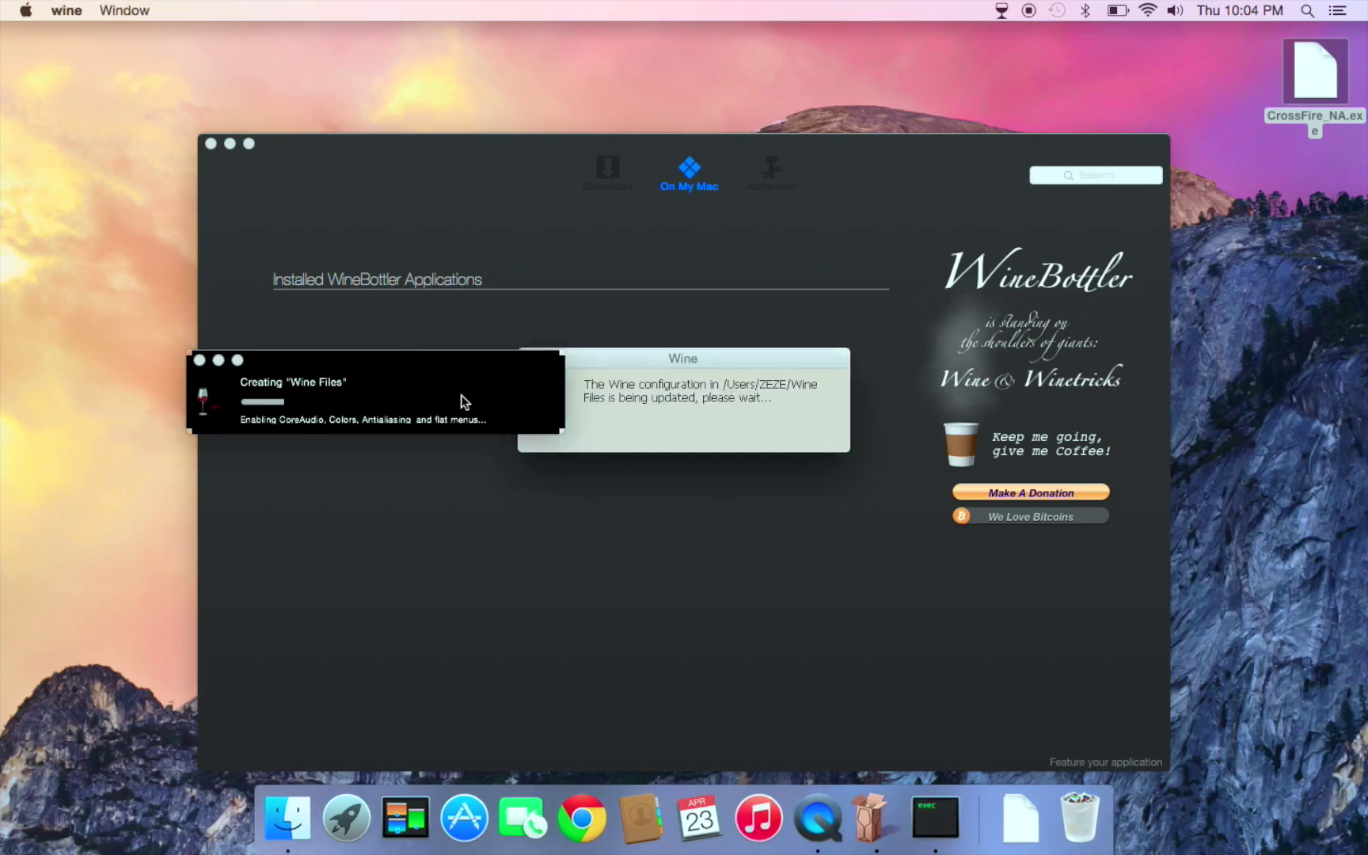
pyautogui.press('XF86AudioLowerVolume')
pyautogui.press('XF86AudioLowerVolume')
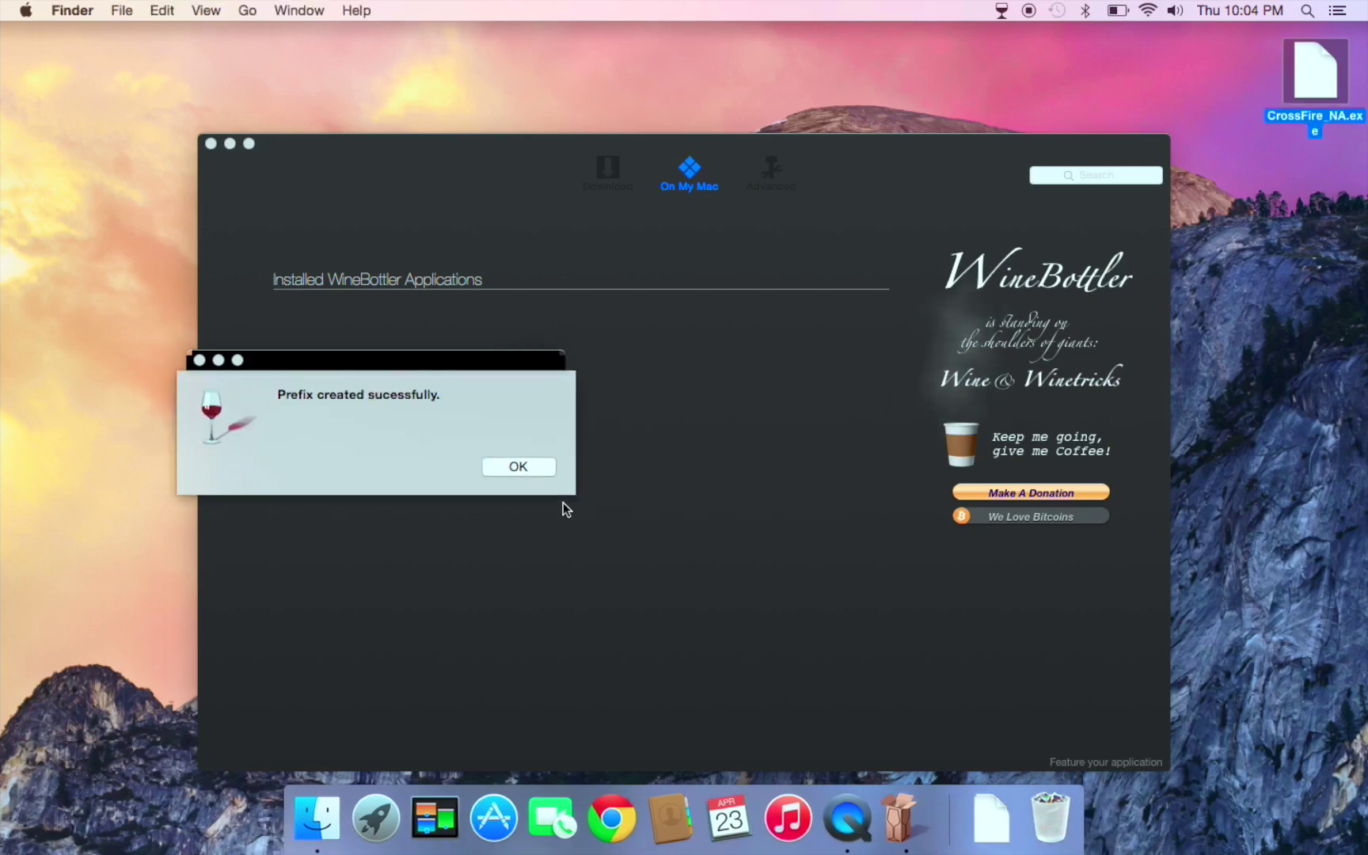
# Step: Dismiss the prefix-created message and start downloading the 1.71 GB game to the Desktop
pyautogui.click(512, 467)
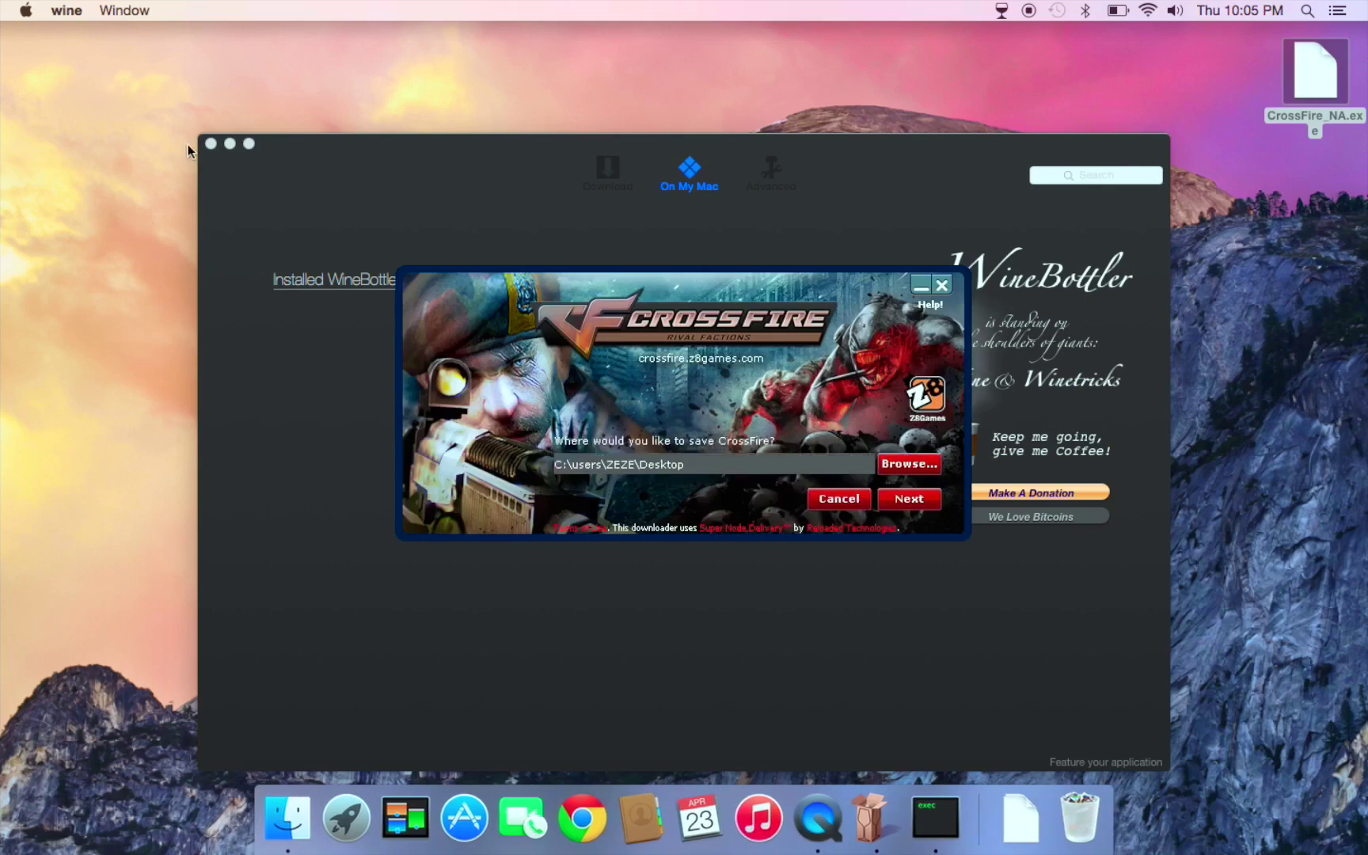
pyautogui.click(911, 505)
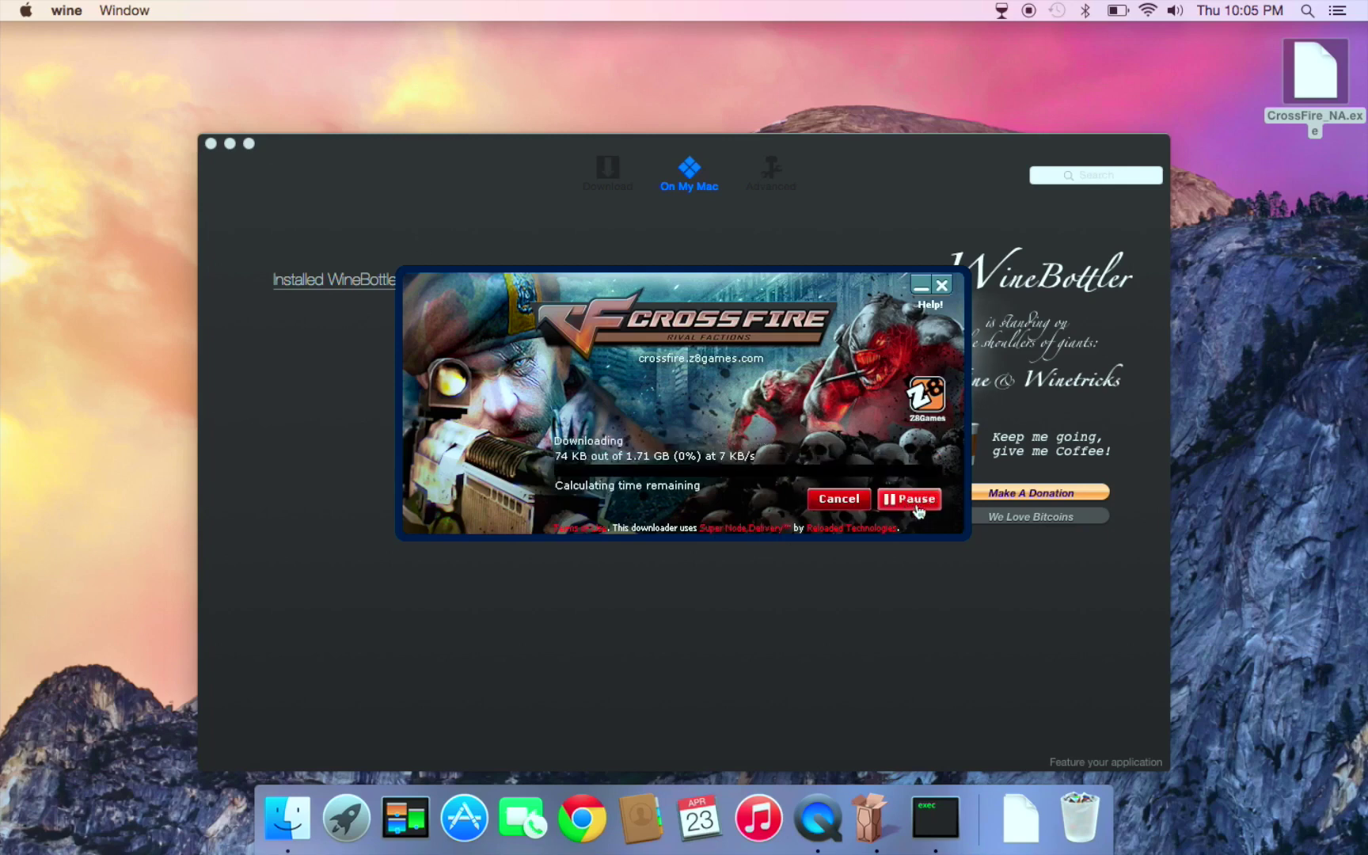